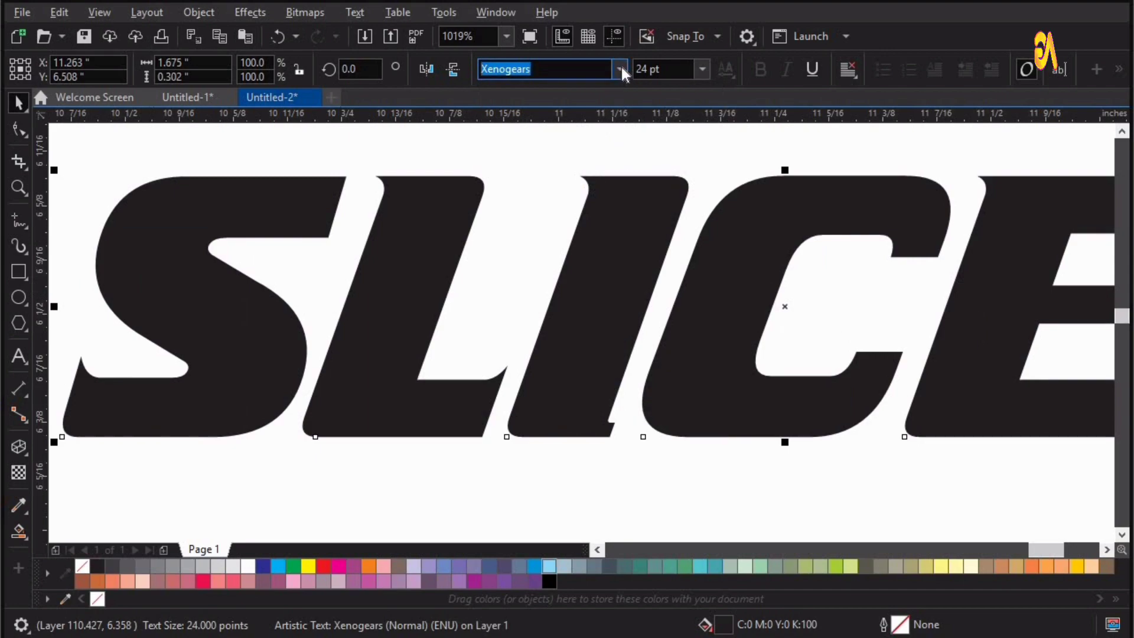
# Check which font is applied to the SLICED text in the font list.
pyautogui.click(620, 69)
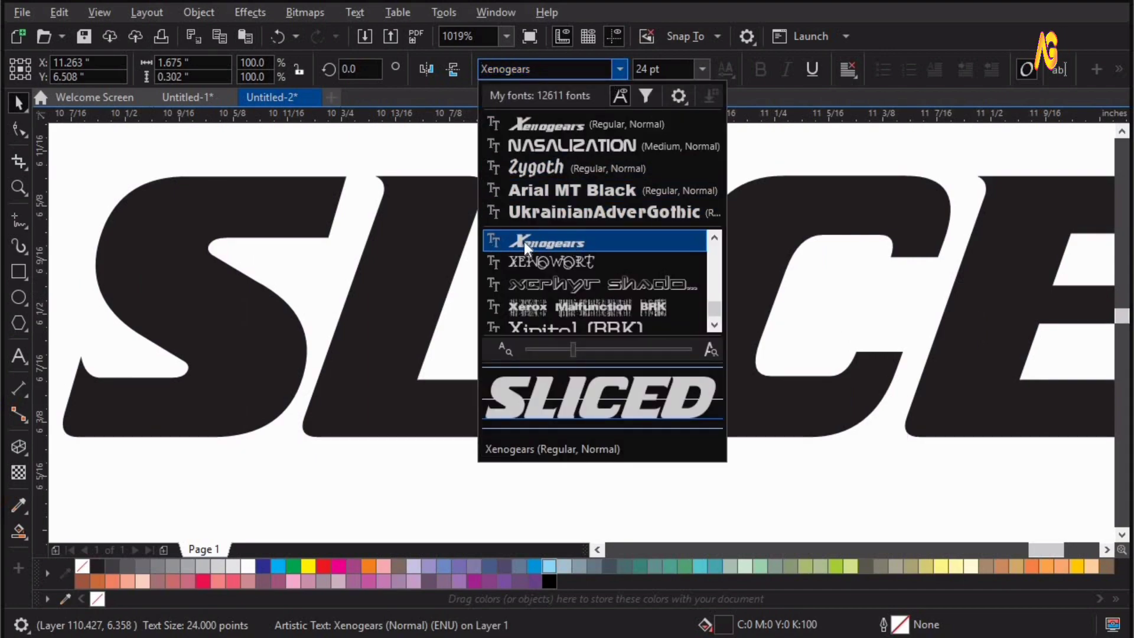
pyautogui.click(733, 168)
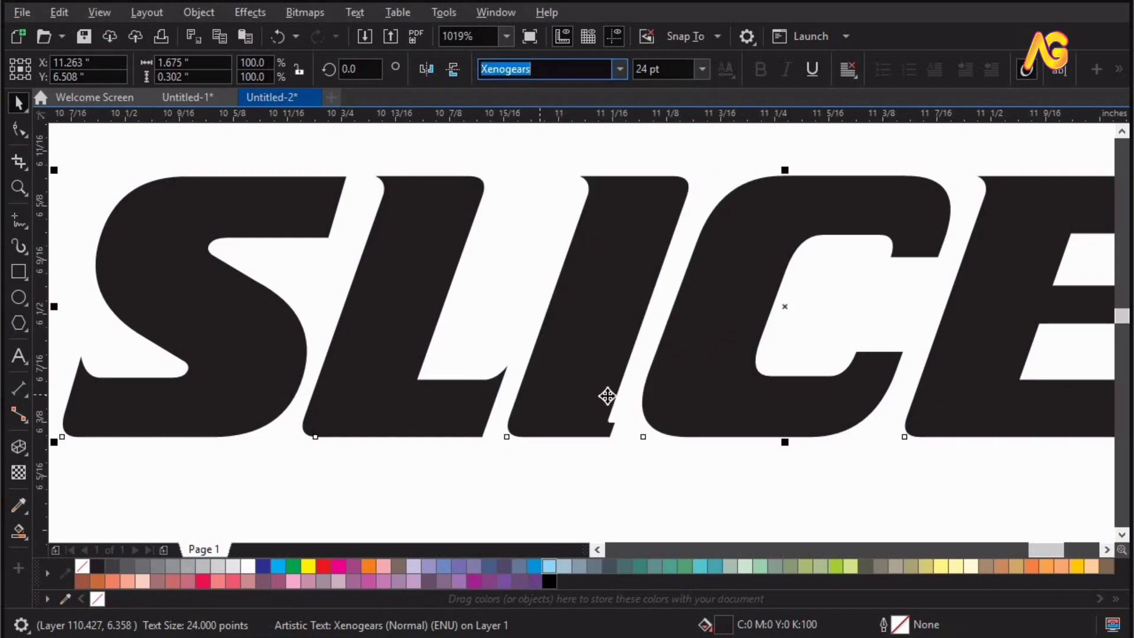
# Widen the letter spacing of the SLICED text until it is about 1.87 inches wide.
pyautogui.scroll(-2, 636, 395)
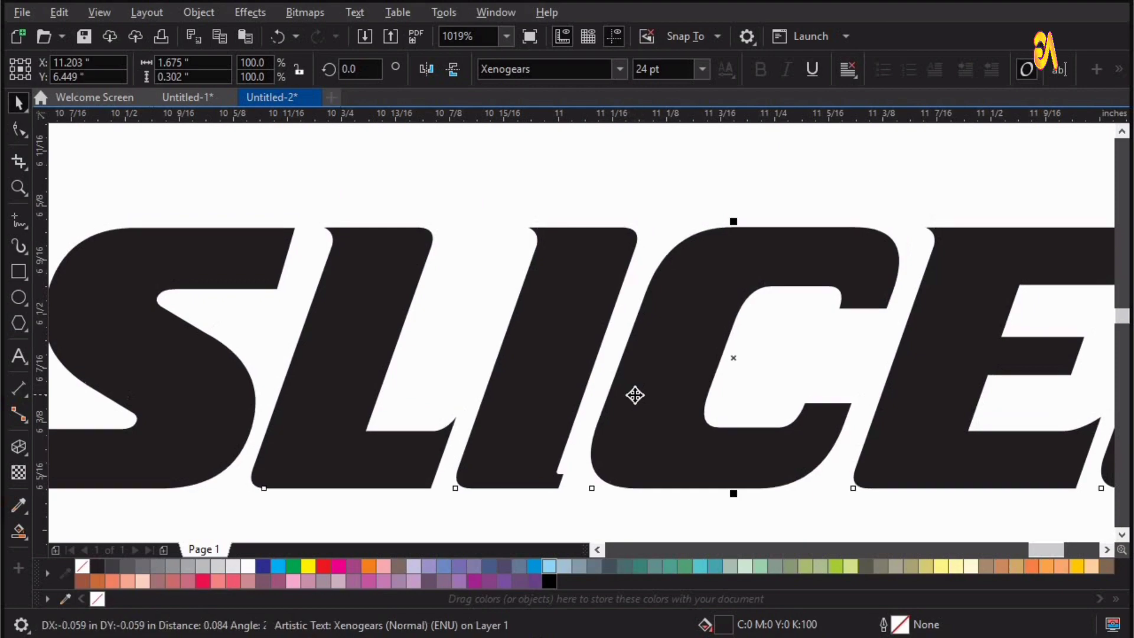
pyautogui.press('F10')
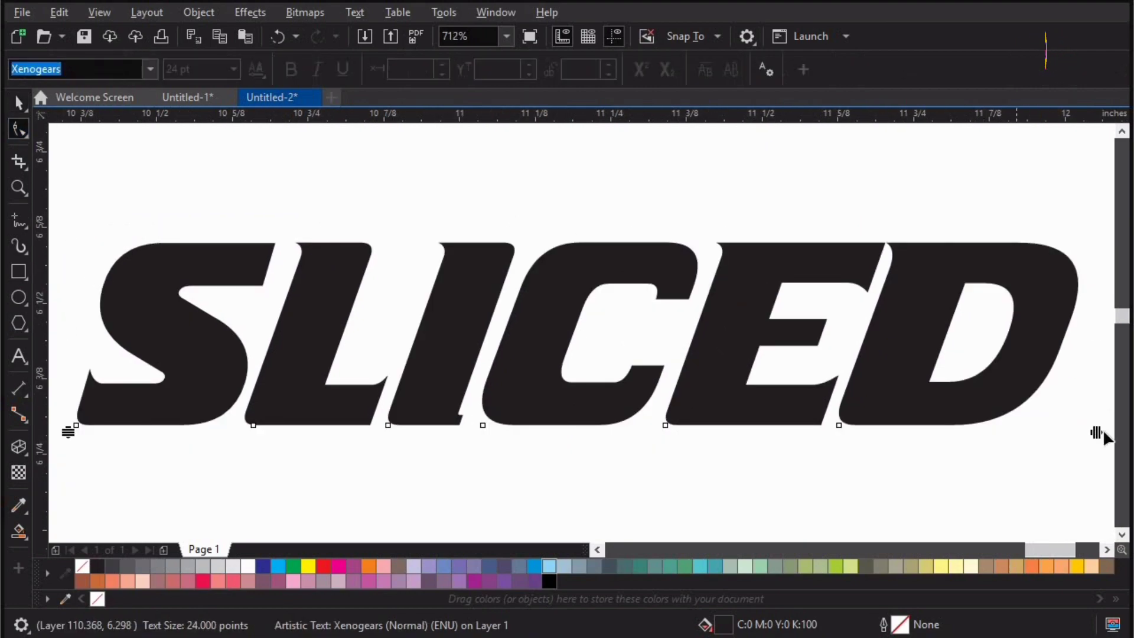
pyautogui.scroll(-3, 1100, 433)
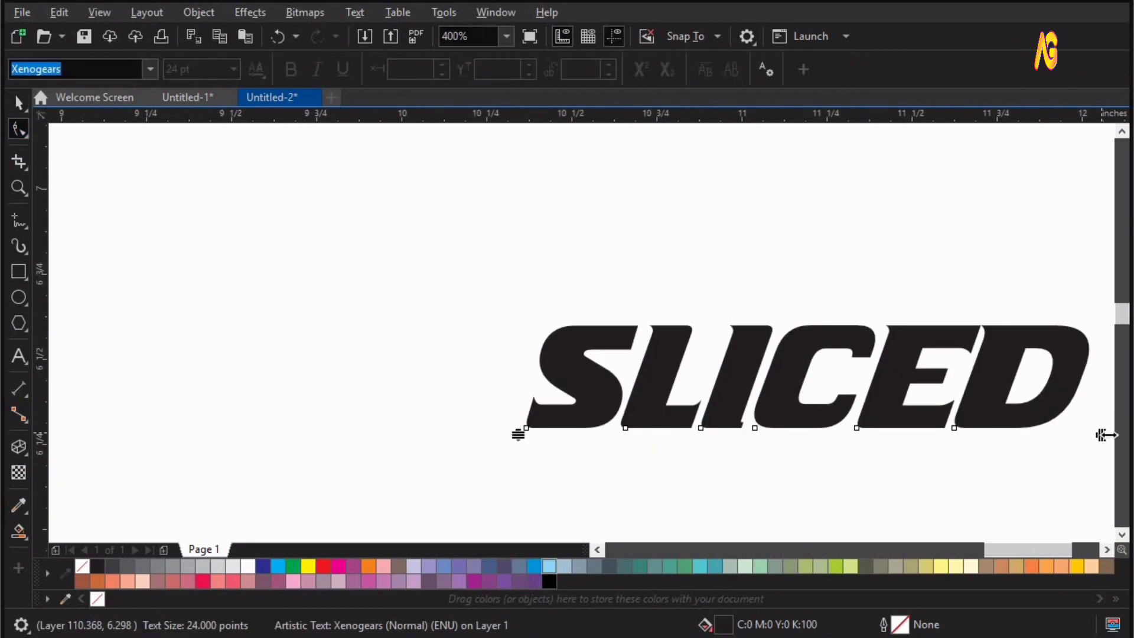
pyautogui.moveTo(1100, 435); pyautogui.dragTo(996, 436)
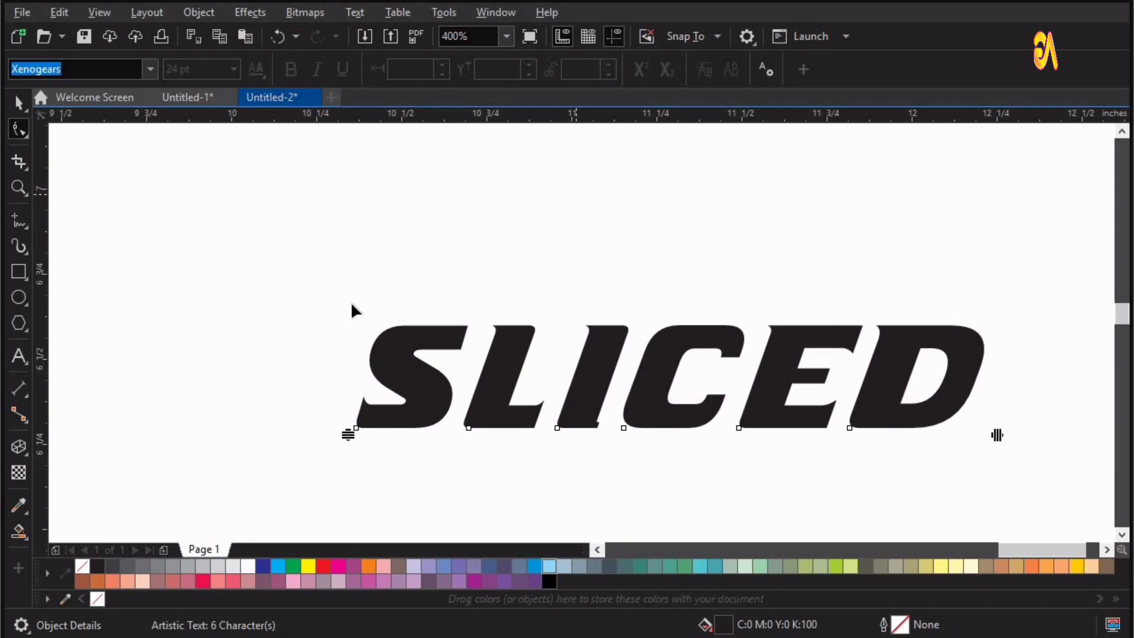
pyautogui.hotkey('shift', 'F2')
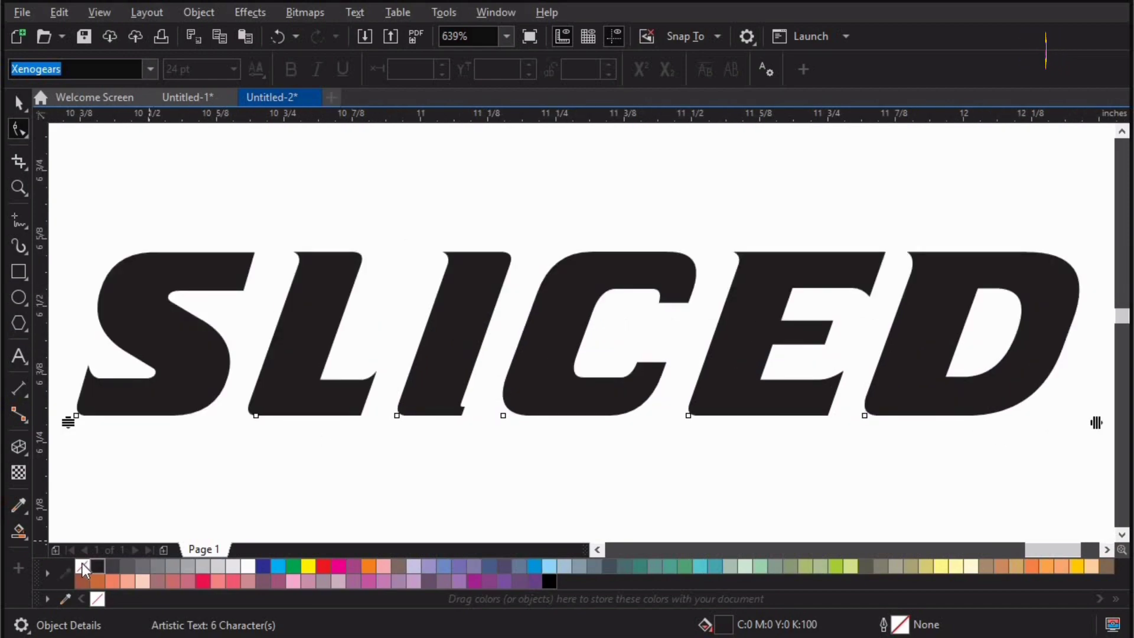
# Remove the fill from the SLICED text and give it a black outline.
pyautogui.click(19, 103)
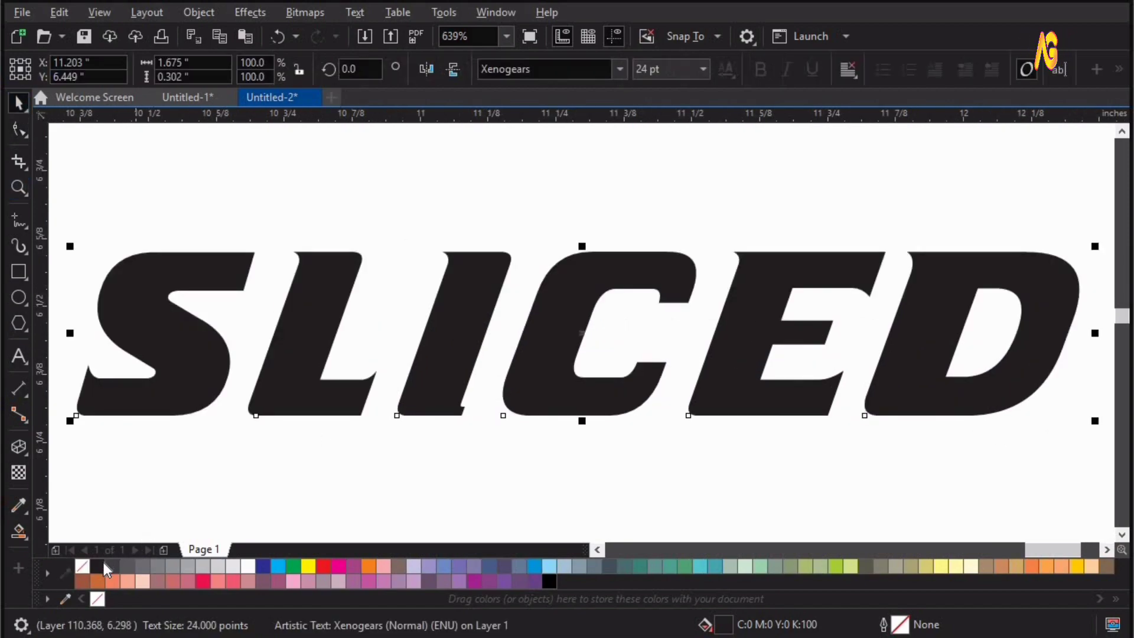
pyautogui.click(86, 568)
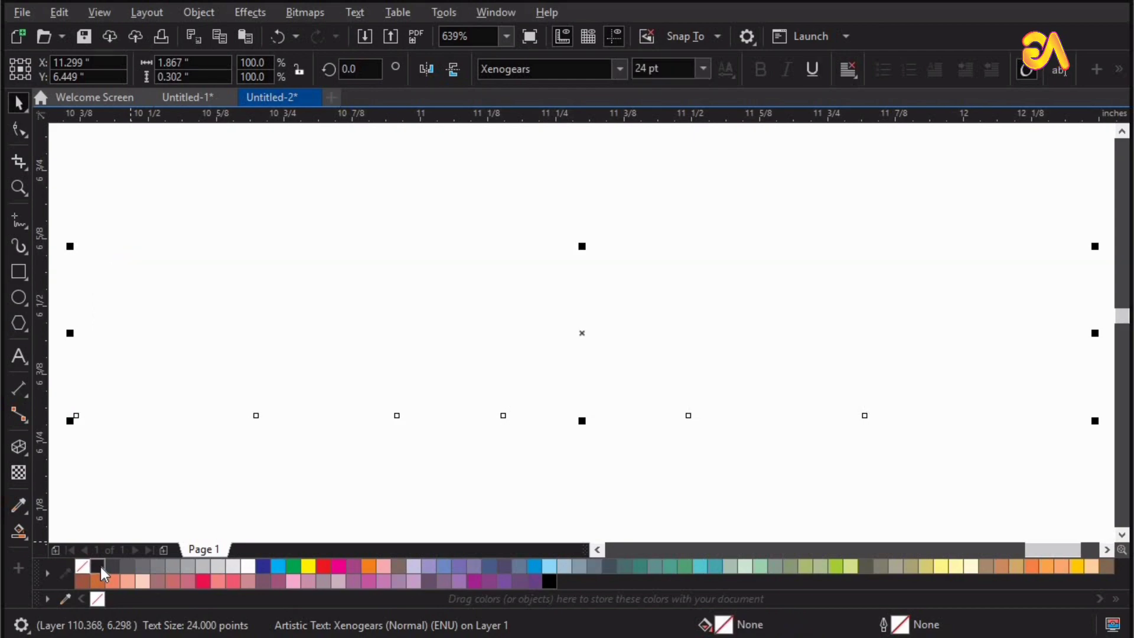
pyautogui.rightClick(98, 566)
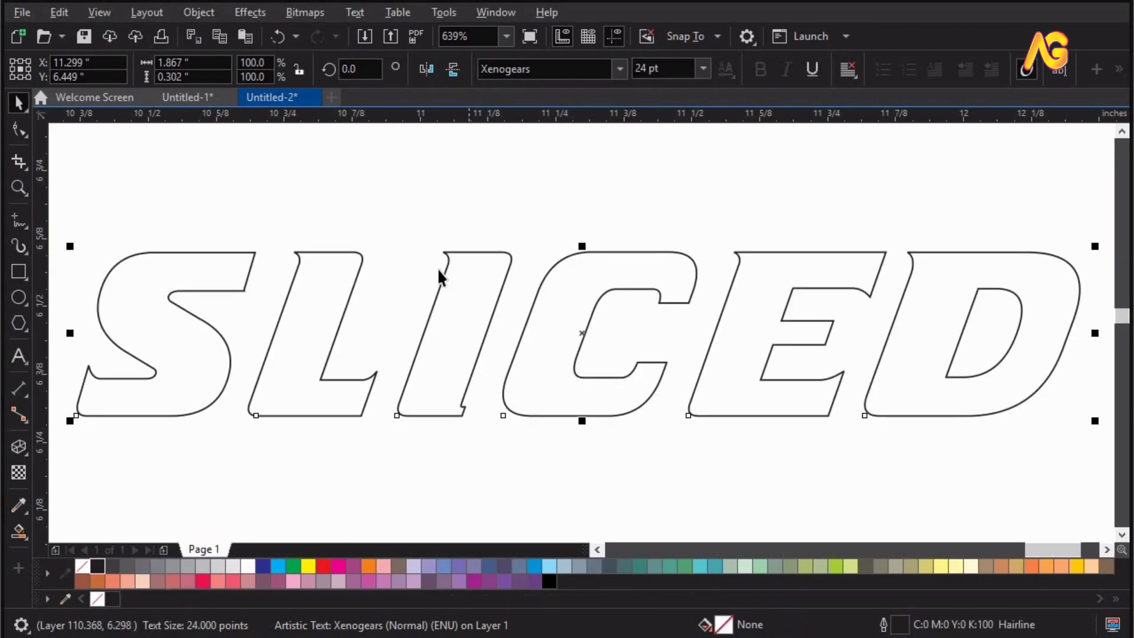
# Draw a straight hairline about 1.63 inches long, sloping down from the top gap between S and L to beyond the D.
pyautogui.scroll(-2, 441, 260)
pyautogui.press('z')
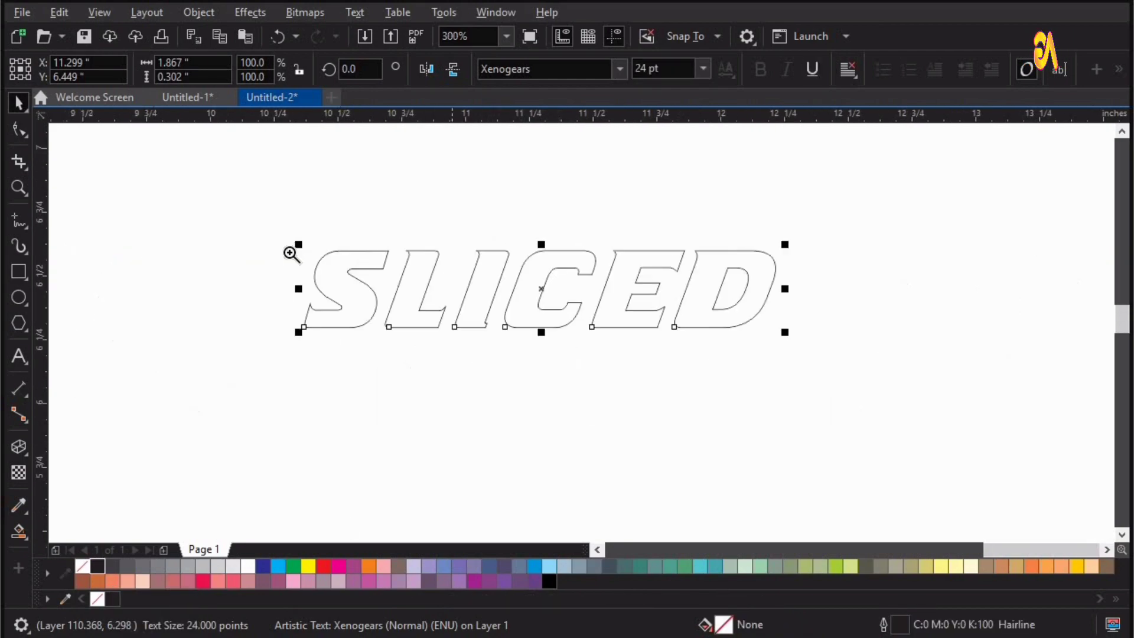
pyautogui.moveTo(252, 205); pyautogui.dragTo(796, 369)
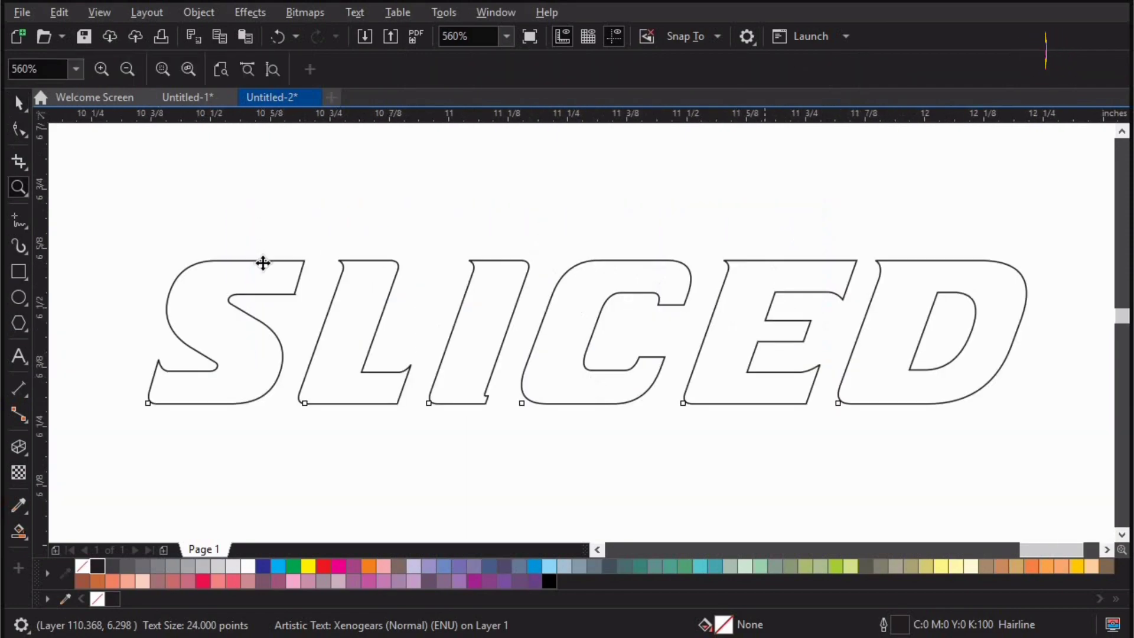
pyautogui.press('space')
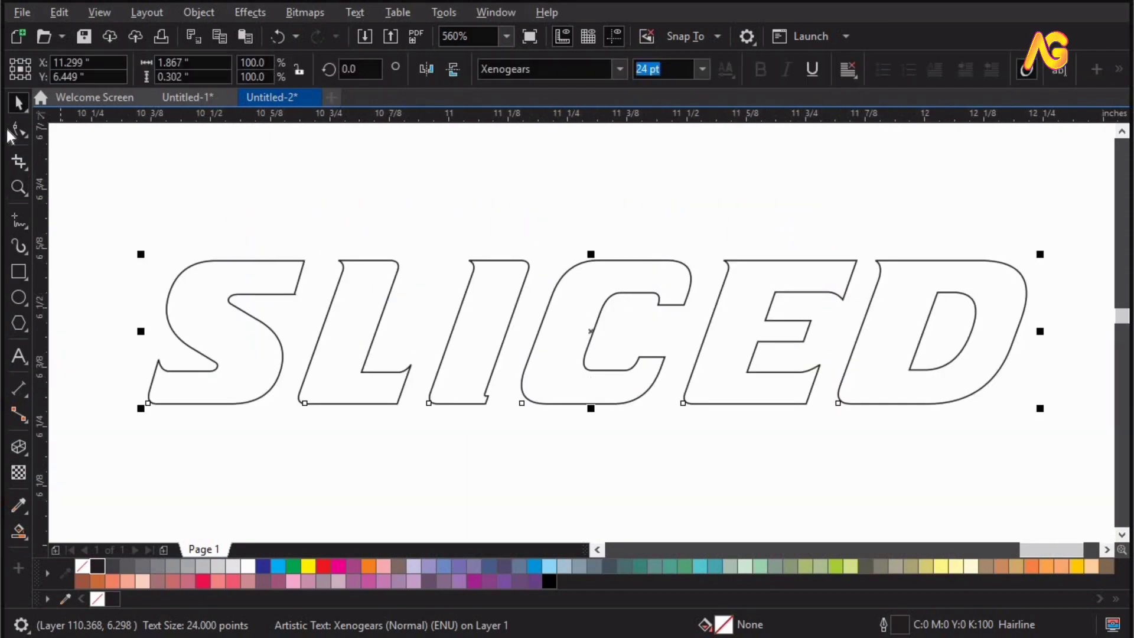
pyautogui.click(20, 222)
pyautogui.click(313, 254)
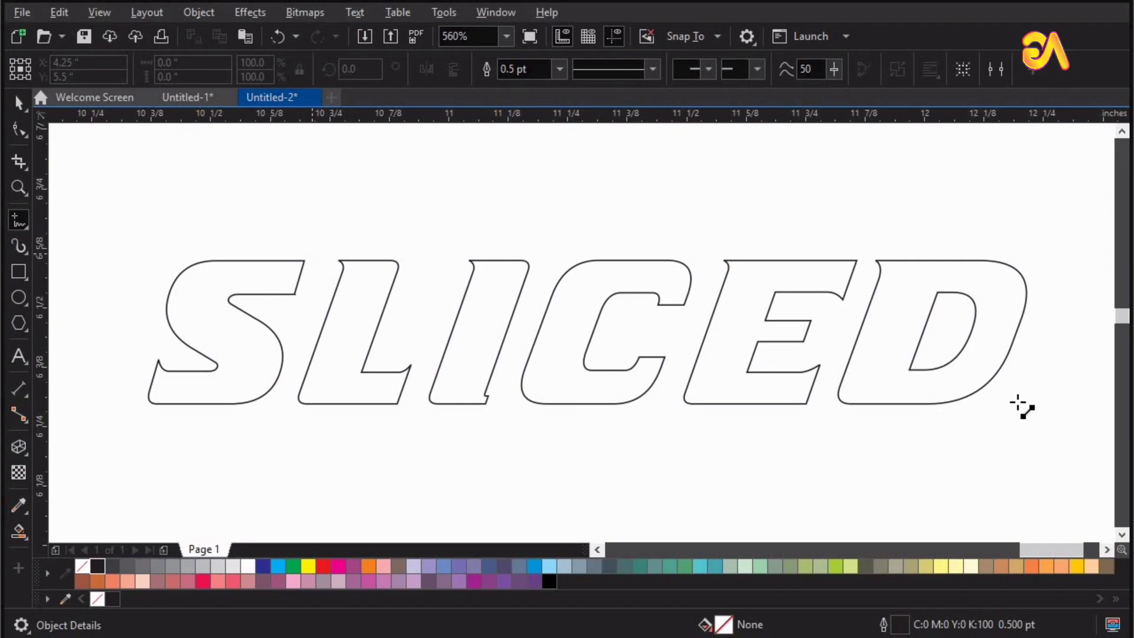
pyautogui.click(1076, 390)
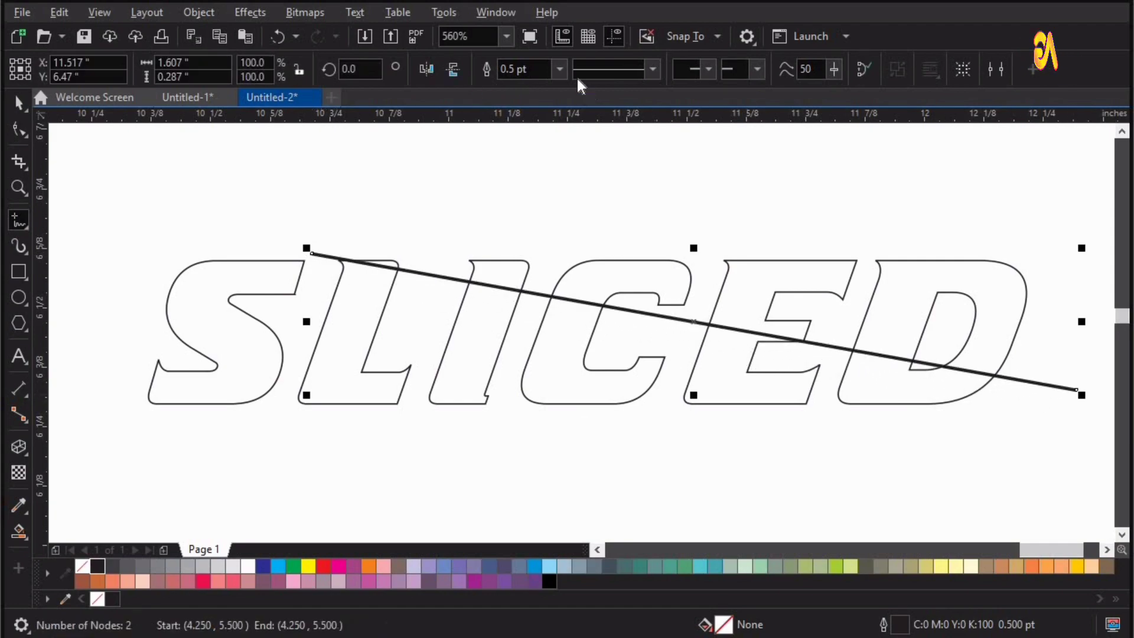
pyautogui.click(558, 69)
pyautogui.click(539, 102)
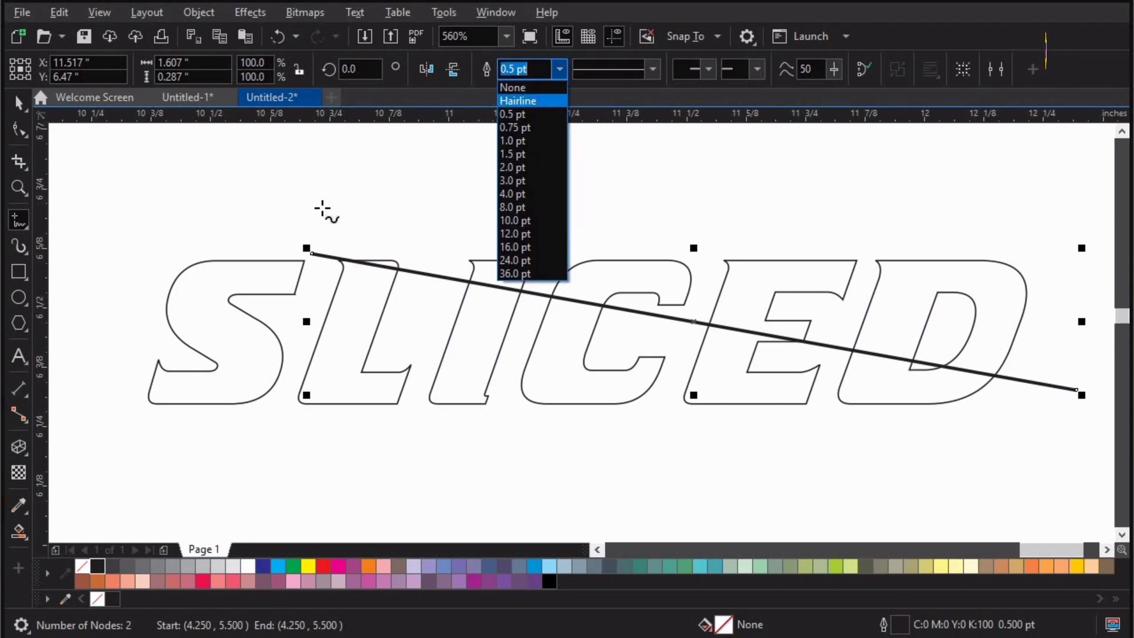
# Adjust both end nodes of the slanted line so it spans about 1.629 by 0.257 inches.
pyautogui.click(18, 131)
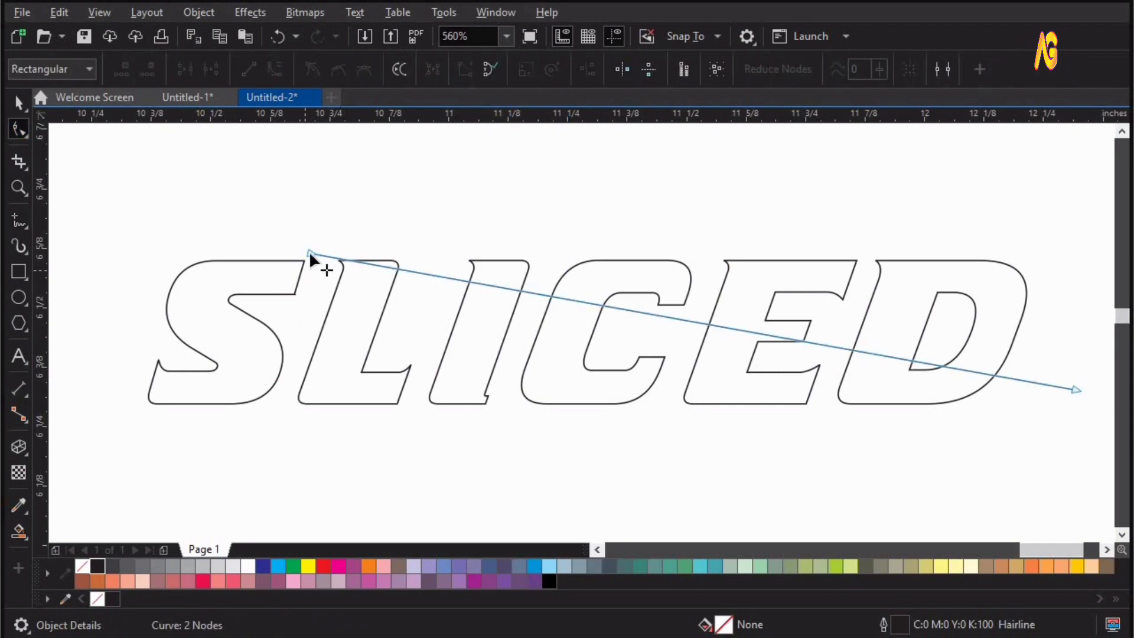
pyautogui.moveTo(308, 254); pyautogui.dragTo(306, 256)
pyautogui.moveTo(1074, 389); pyautogui.dragTo(1084, 378)
pyautogui.press('space')
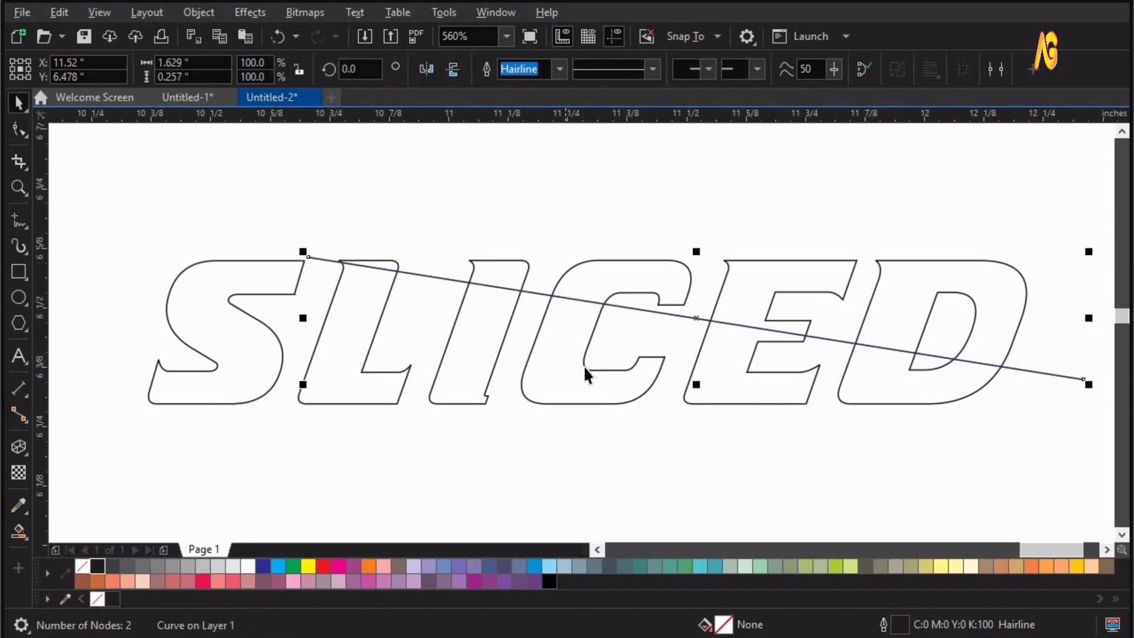
# Trim the SLICED text with the slanted line, then move the line off the letters and delete it.
pyautogui.moveTo(64, 152); pyautogui.dragTo(1114, 476)
pyautogui.click(544, 72)
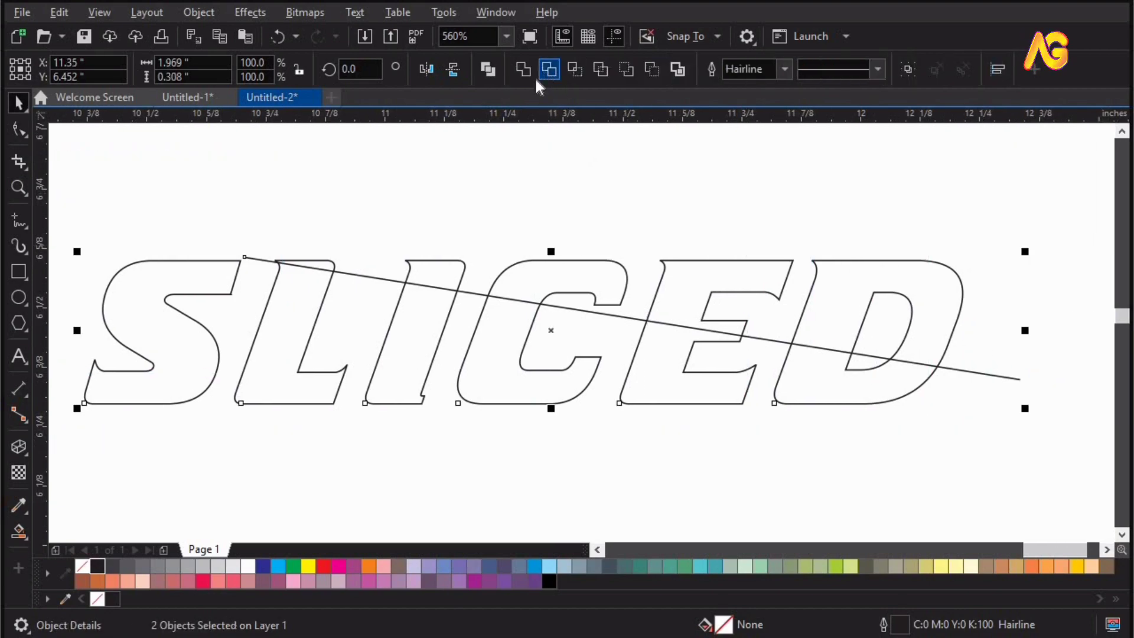
pyautogui.press('Escape')
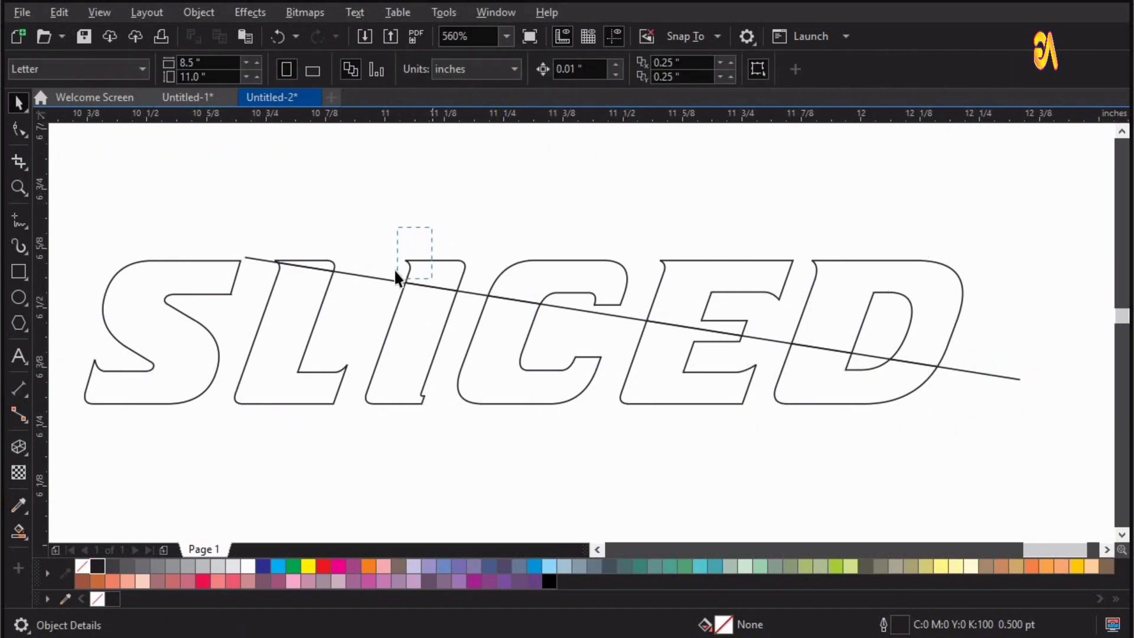
pyautogui.moveTo(384, 277); pyautogui.dragTo(423, 230)
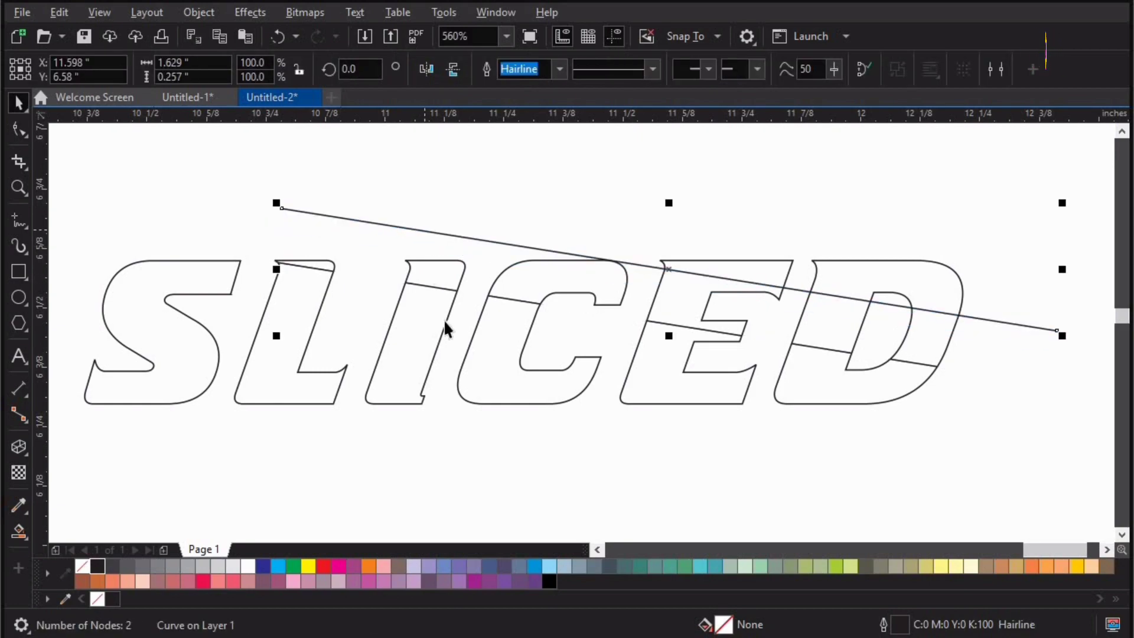
pyautogui.press('Delete')
# Break the trimmed SLICED curve apart into separate letter pieces.
pyautogui.click(434, 280)
pyautogui.click(198, 12)
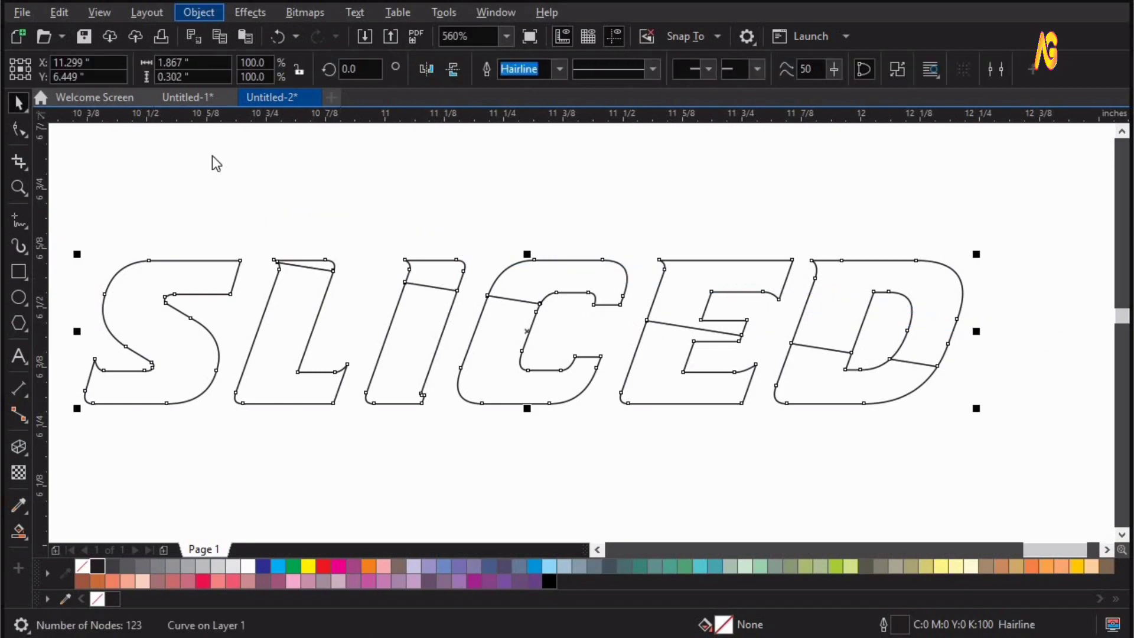
pyautogui.click(308, 423)
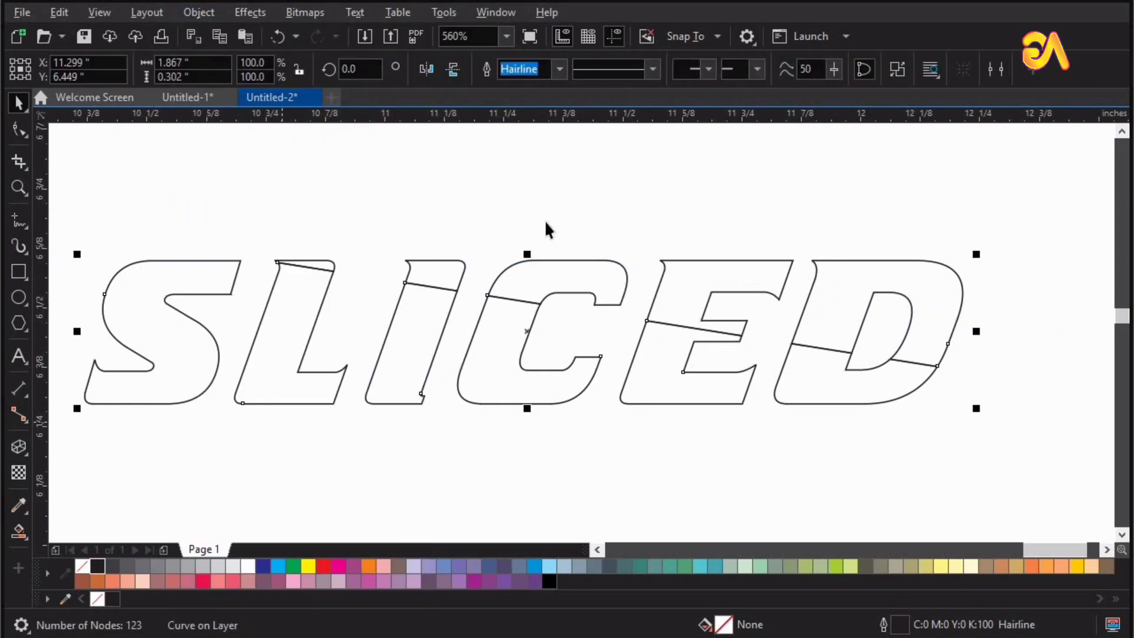
pyautogui.click(546, 222)
pyautogui.click(538, 271)
# Select the five letter pieces above the cut and merge them into a single curve.
pyautogui.moveTo(222, 204); pyautogui.dragTo(866, 332)
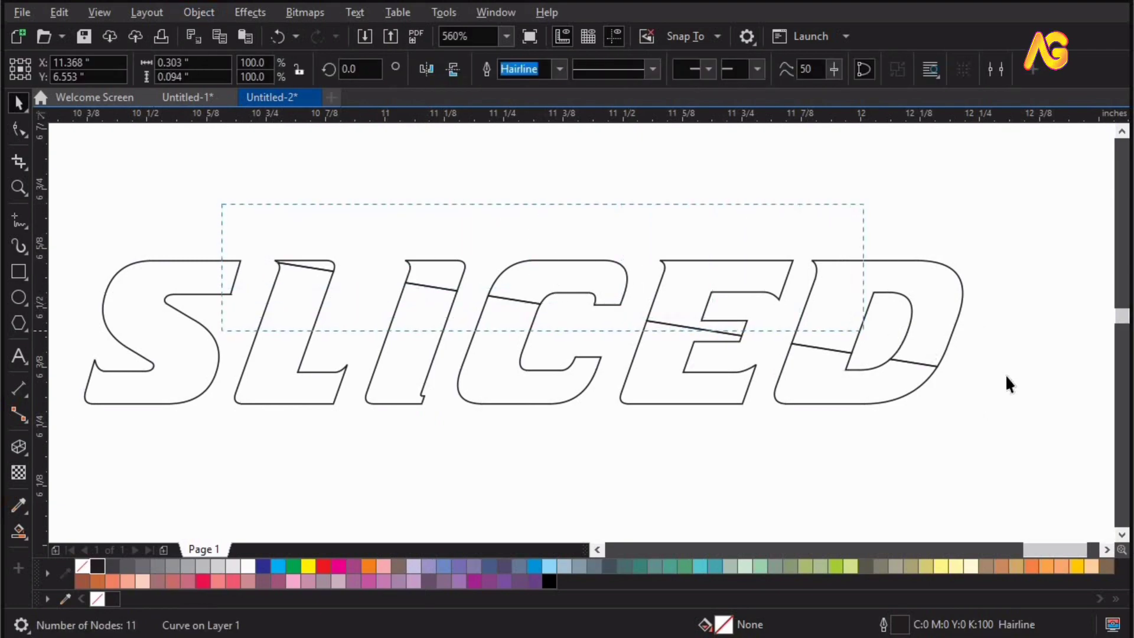
pyautogui.moveTo(1009, 374); pyautogui.dragTo(1009, 374)
pyautogui.moveTo(687, 259); pyautogui.dragTo(717, 179)
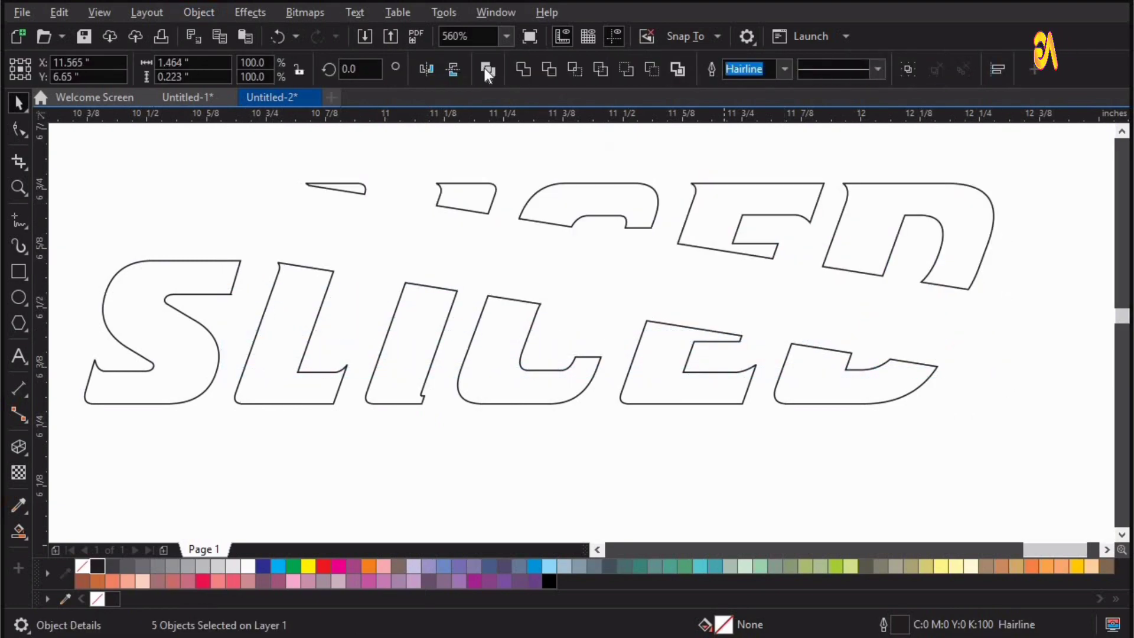
pyautogui.hotkey('ctrl', 'z')
pyautogui.click(525, 67)
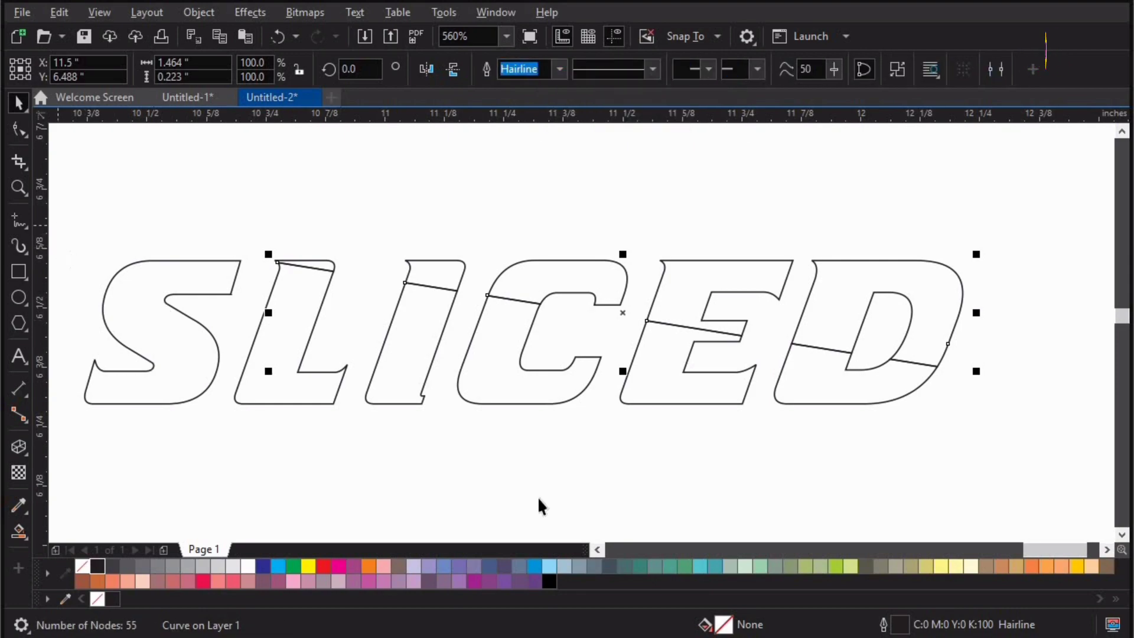
# Select the S and the five letter pieces below the cut and merge them into a single curve.
pyautogui.moveTo(57, 223); pyautogui.dragTo(951, 491)
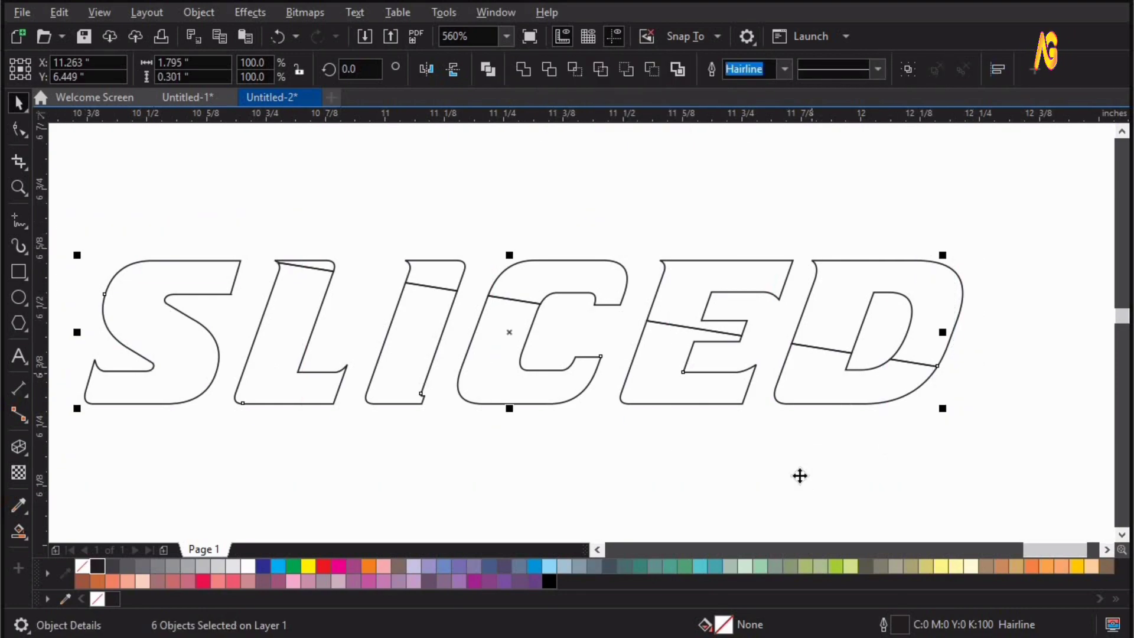
pyautogui.moveTo(800, 476); pyautogui.dragTo(800, 475)
pyautogui.hotkey('ctrl', 'z')
pyautogui.click(515, 69)
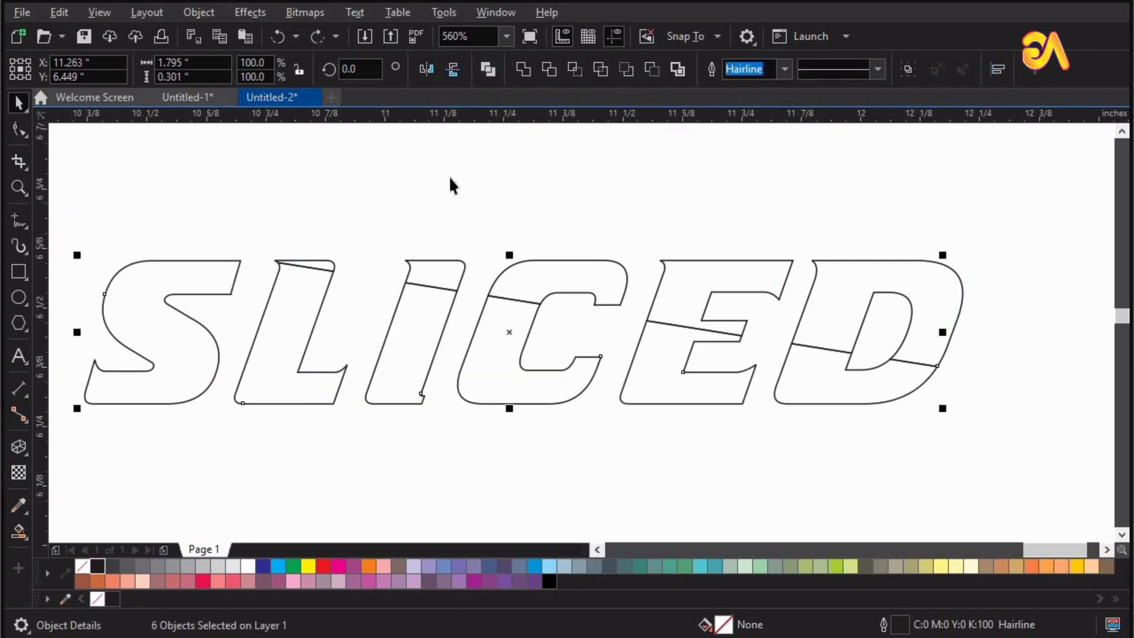
# Nudge the lower letter curve 0.02 inches down and 0.02 inches left to open a gap along the cut.
pyautogui.press('Down')
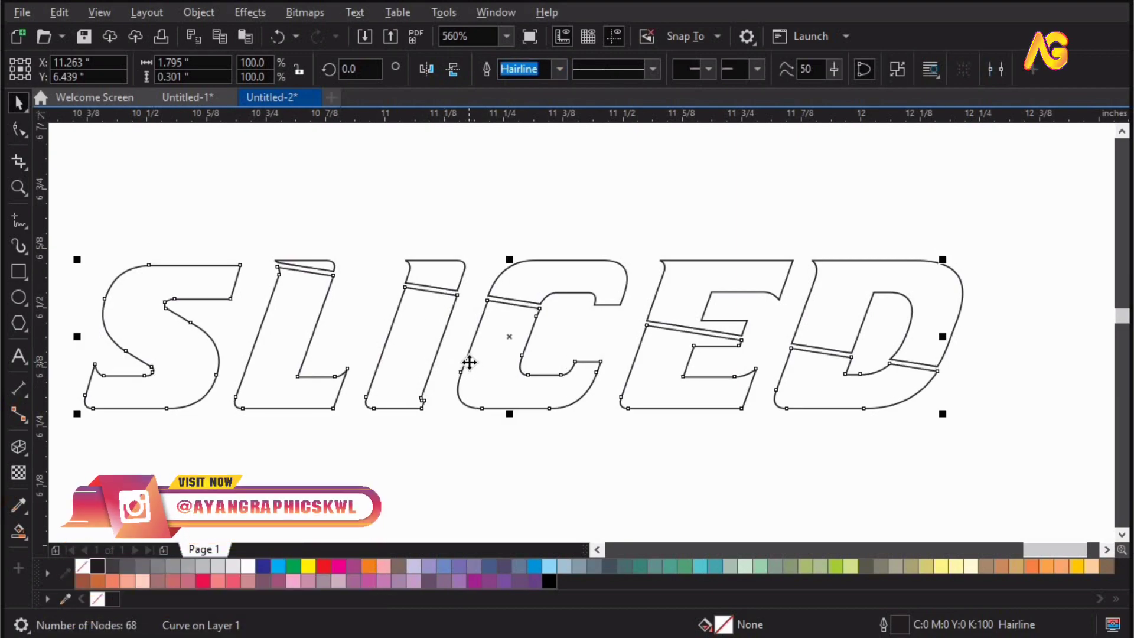
pyautogui.press('Left')
pyautogui.press('Left')
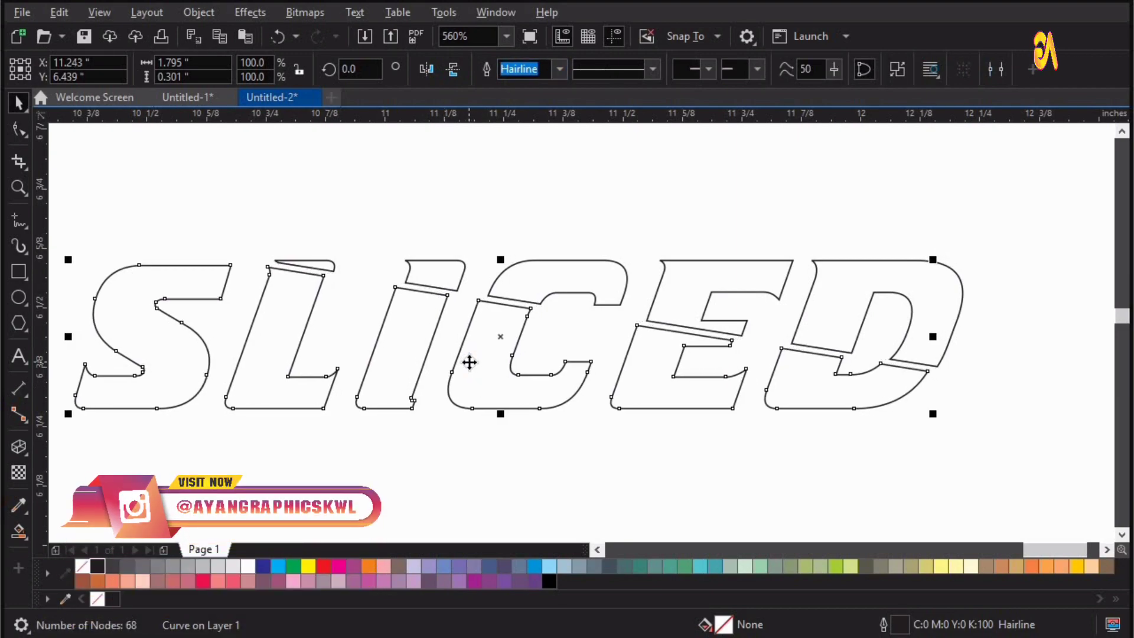
pyautogui.press('Down')
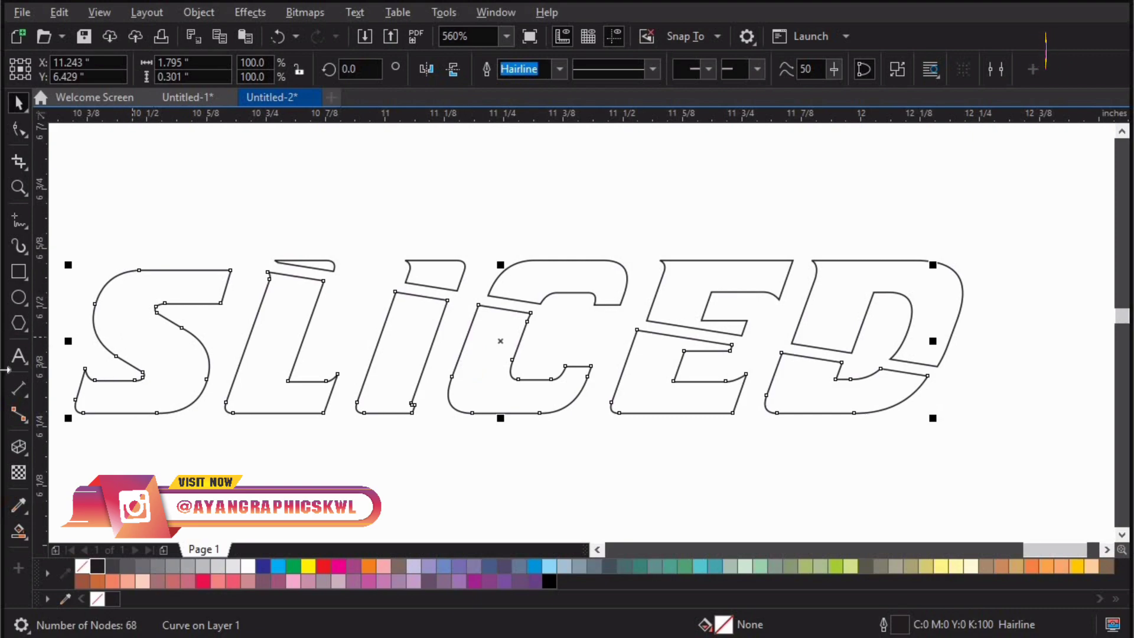
# Apply a one-step inside contour with a 0.009 inch offset to the lower letter curve.
pyautogui.click(26, 456)
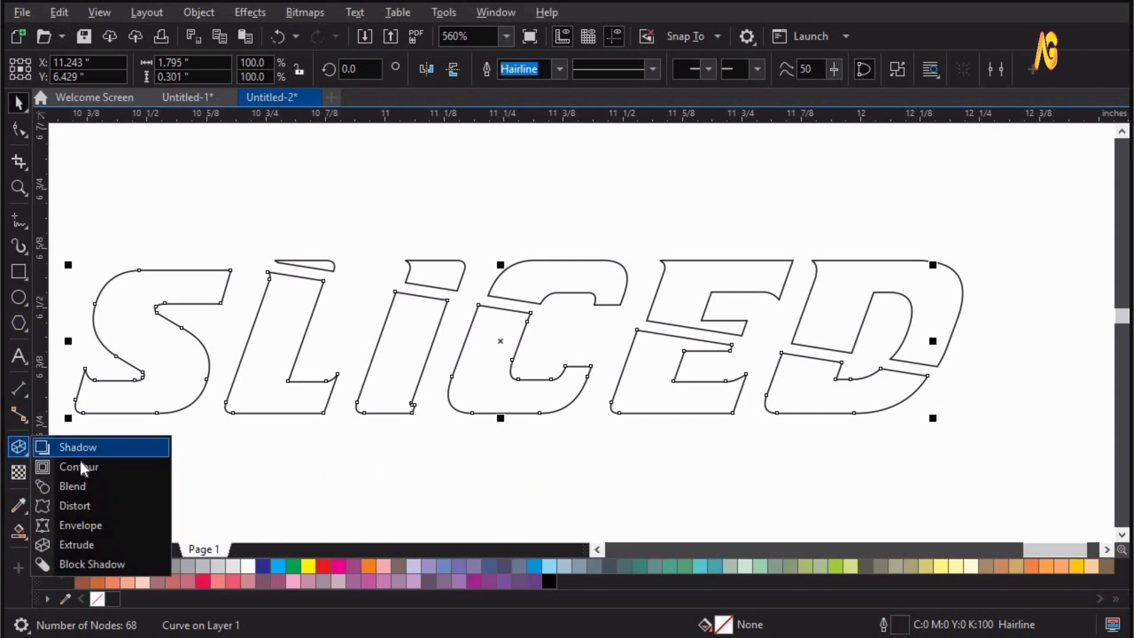
pyautogui.click(79, 467)
pyautogui.moveTo(495, 324); pyautogui.dragTo(501, 412)
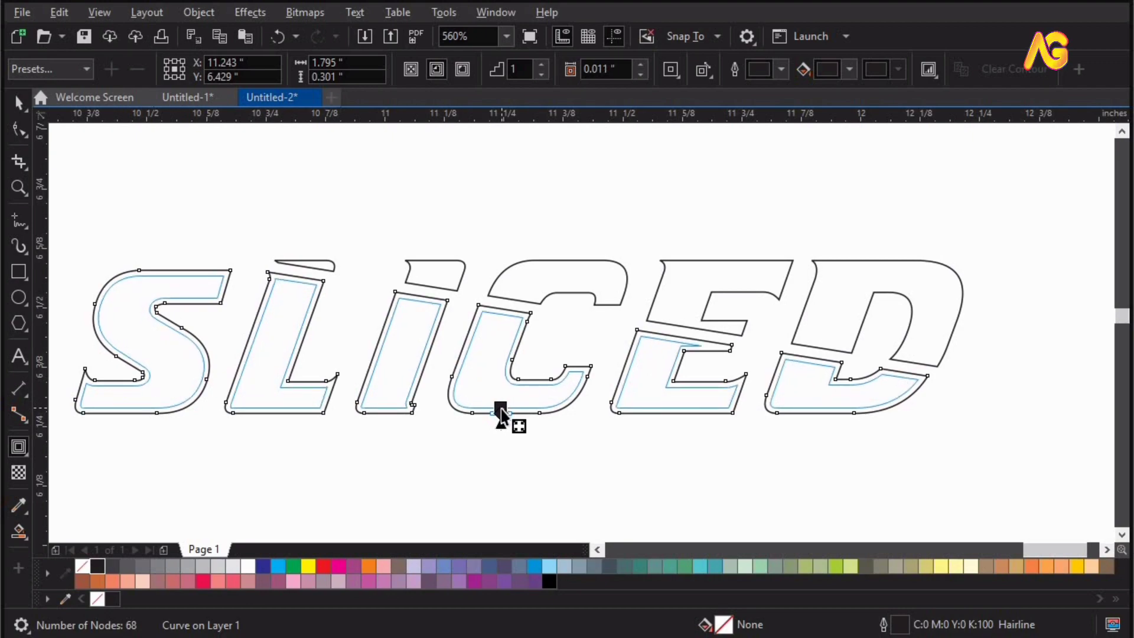
pyautogui.moveTo(501, 413); pyautogui.dragTo(501, 413)
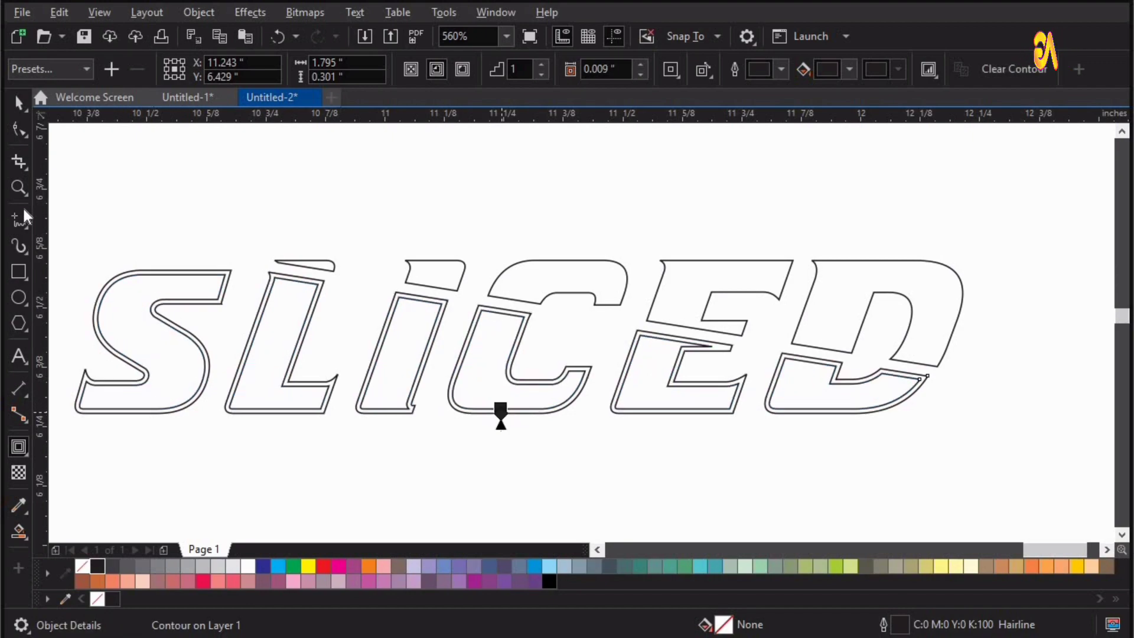
pyautogui.click(24, 101)
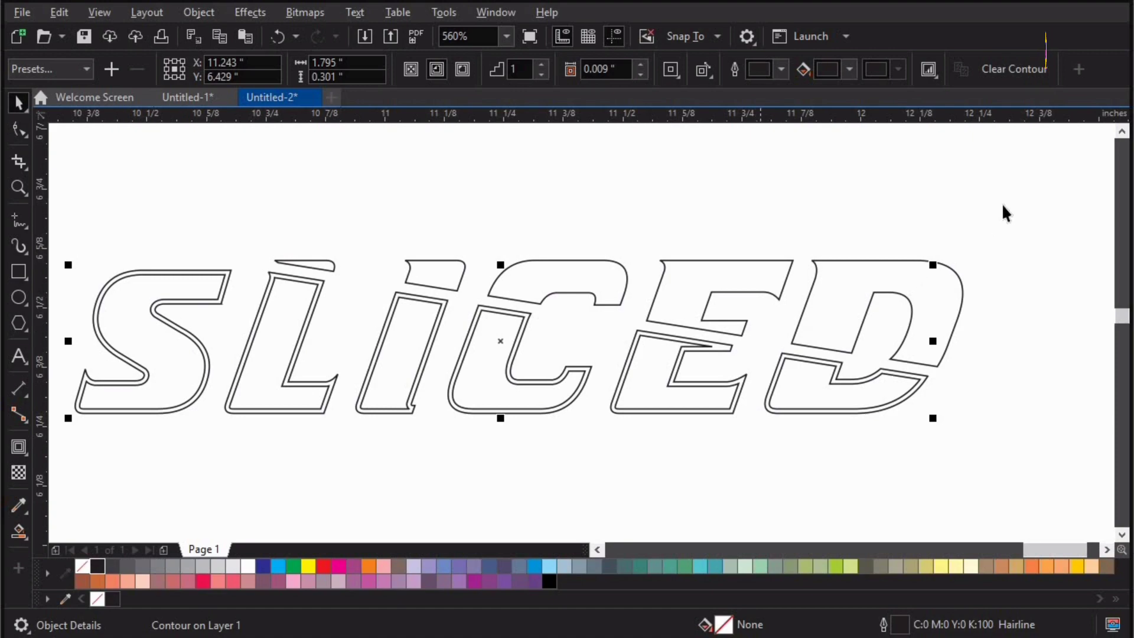
# Break the inside contour apart from the lower letter curve and combine both curves into a single hollow border.
pyautogui.moveTo(1029, 291); pyautogui.dragTo(192, 446)
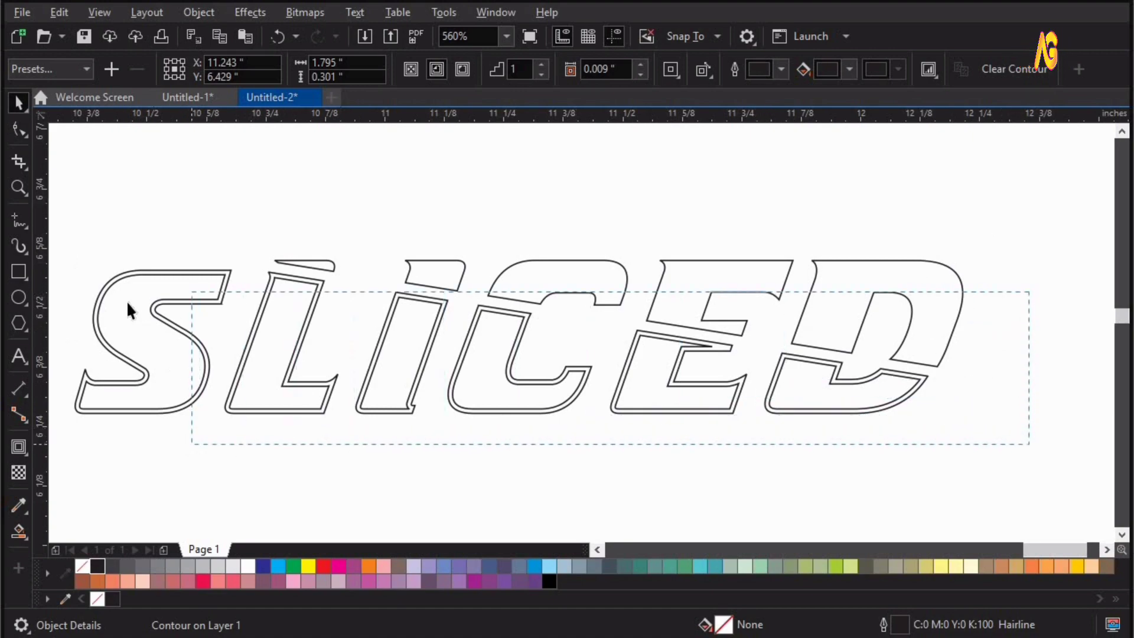
pyautogui.moveTo(127, 300); pyautogui.dragTo(65, 237)
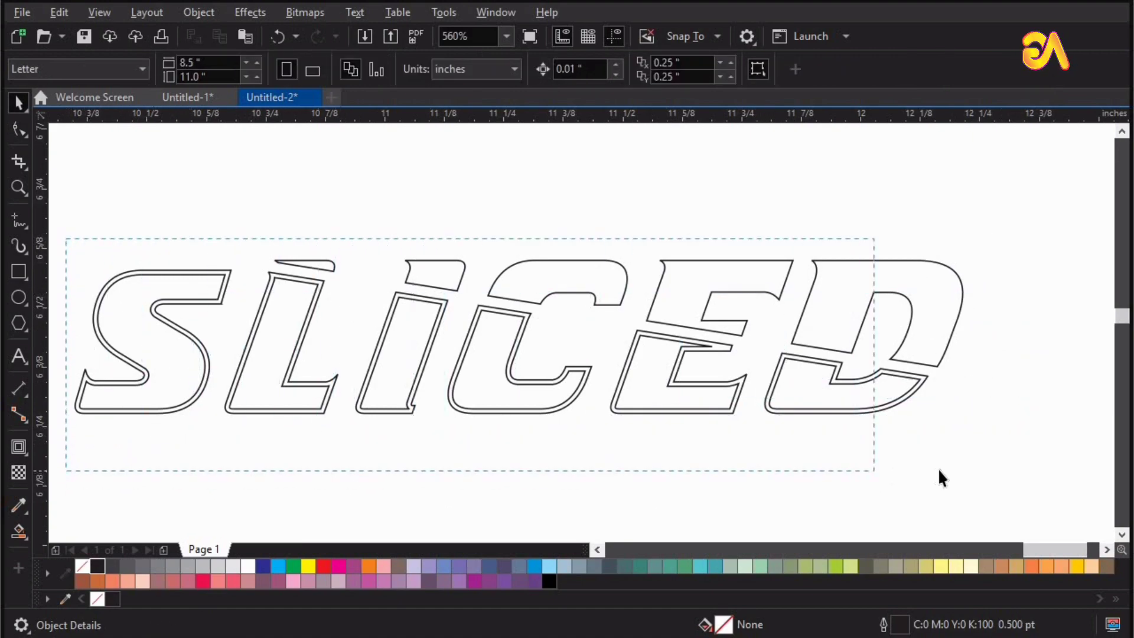
pyautogui.moveTo(939, 470); pyautogui.dragTo(940, 470)
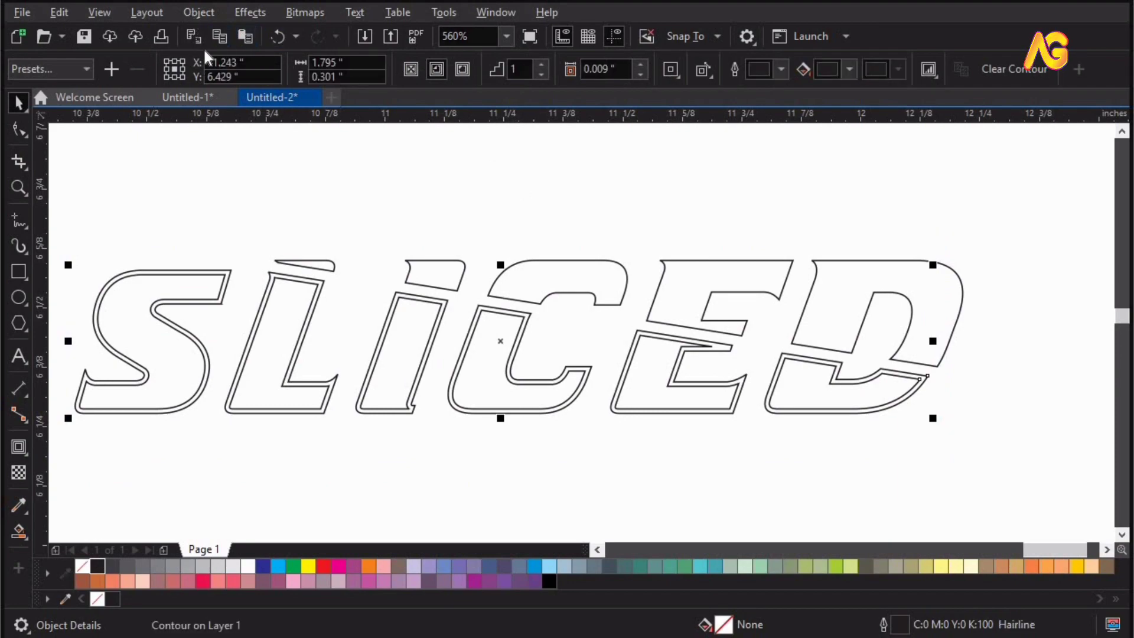
pyautogui.click(199, 12)
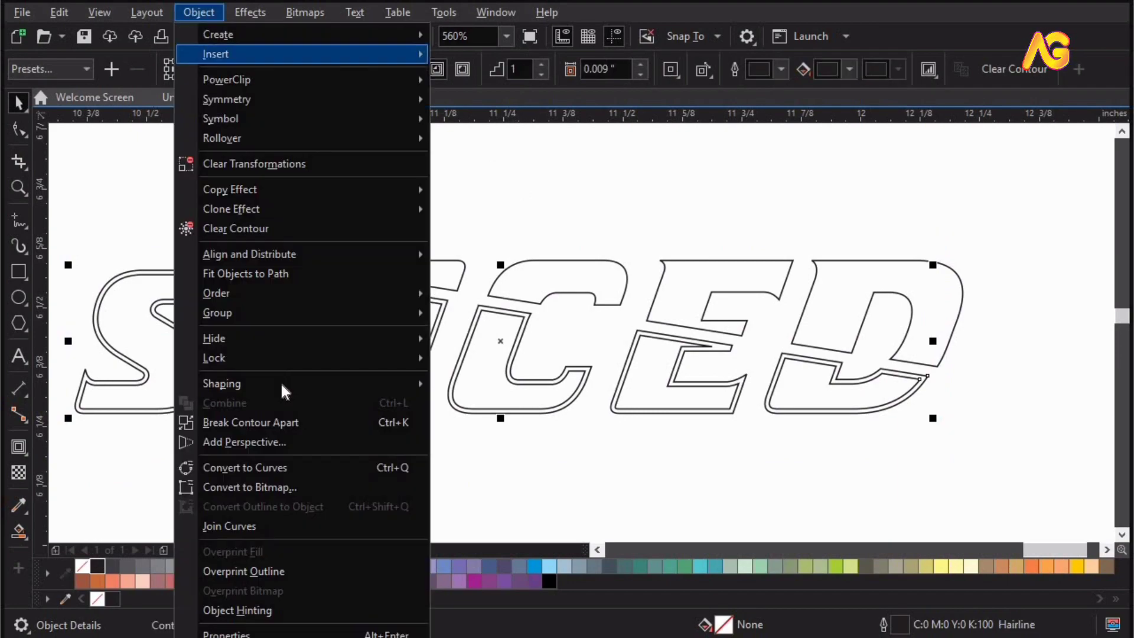
pyautogui.click(354, 422)
pyautogui.click(487, 70)
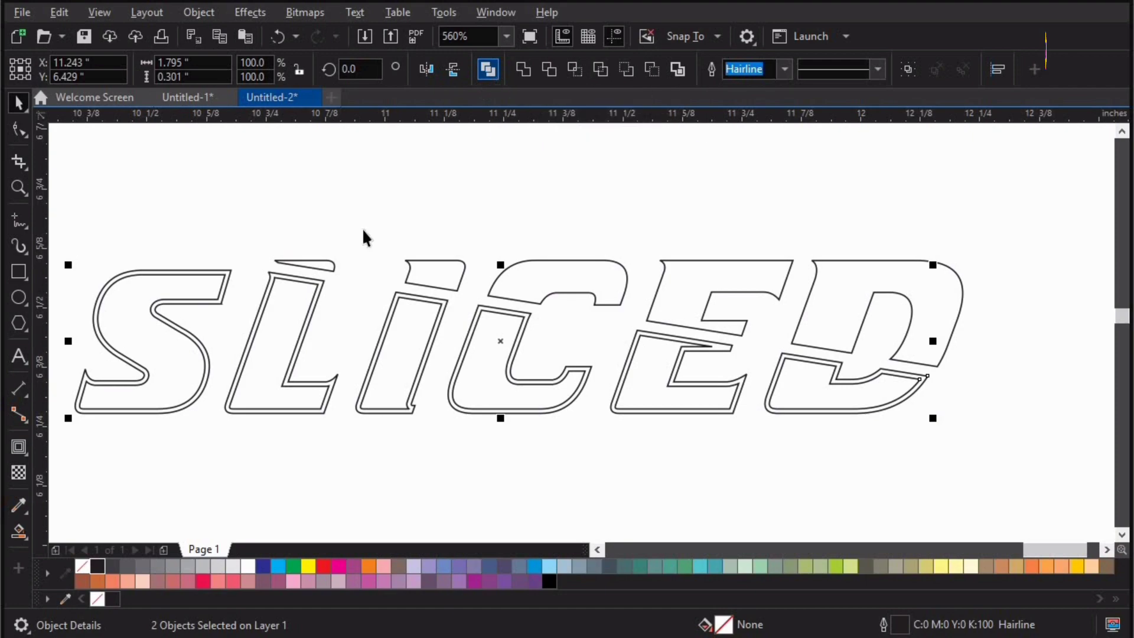
# Try moving the combined lower letter border and filling it dark blue, undoing both changes.
pyautogui.click(408, 310)
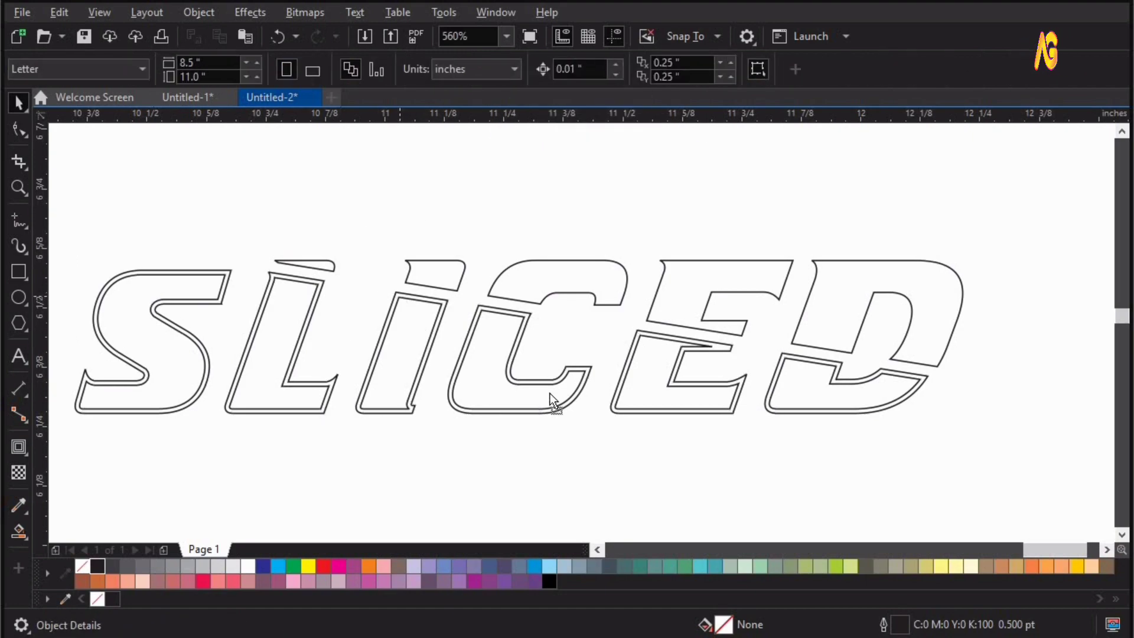
pyautogui.moveTo(553, 407); pyautogui.dragTo(703, 504)
pyautogui.hotkey('ctrl', 'z')
pyautogui.click(262, 568)
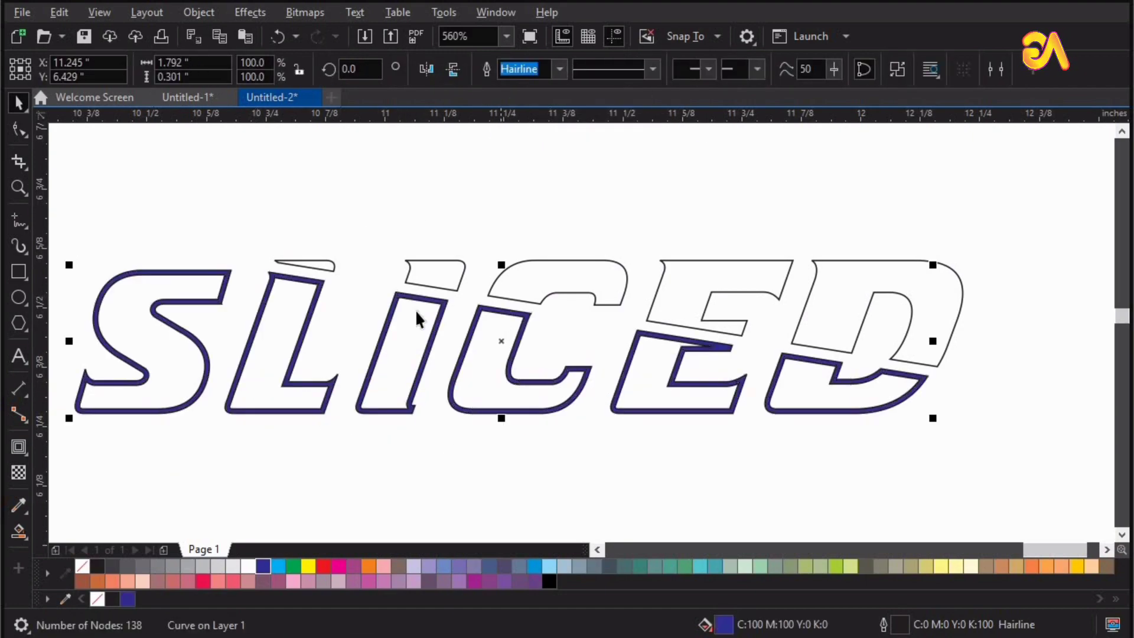
pyautogui.hotkey('ctrl', 'z')
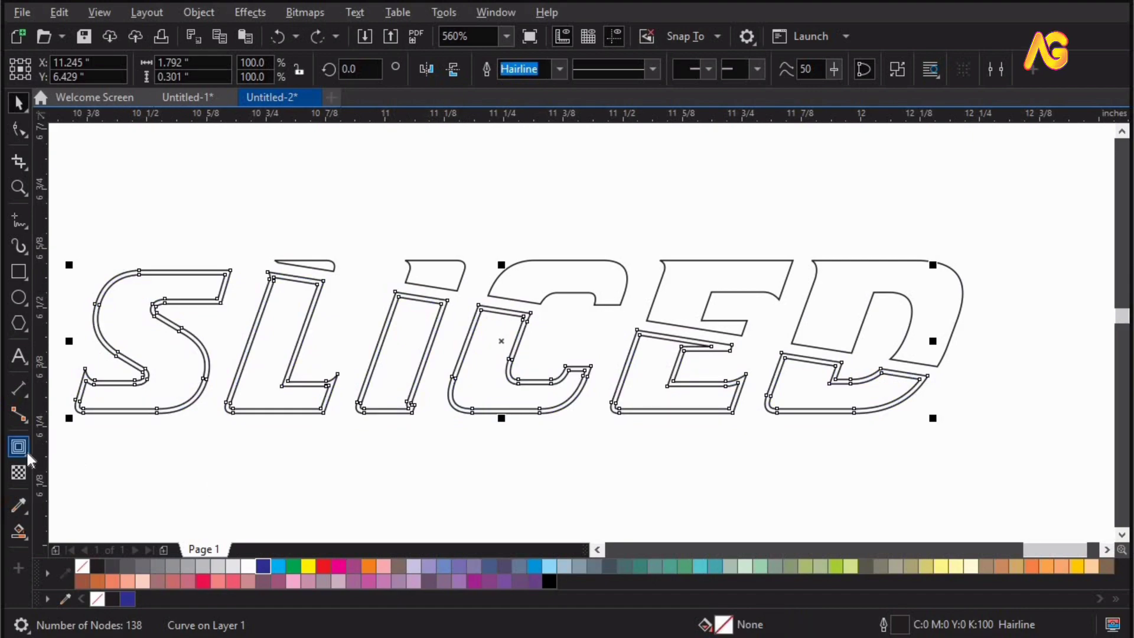
# Extrude the lower letter border down and to the right using a parallel extrusion type, about 0.021 by -0.022 inches deep.
pyautogui.click(26, 452)
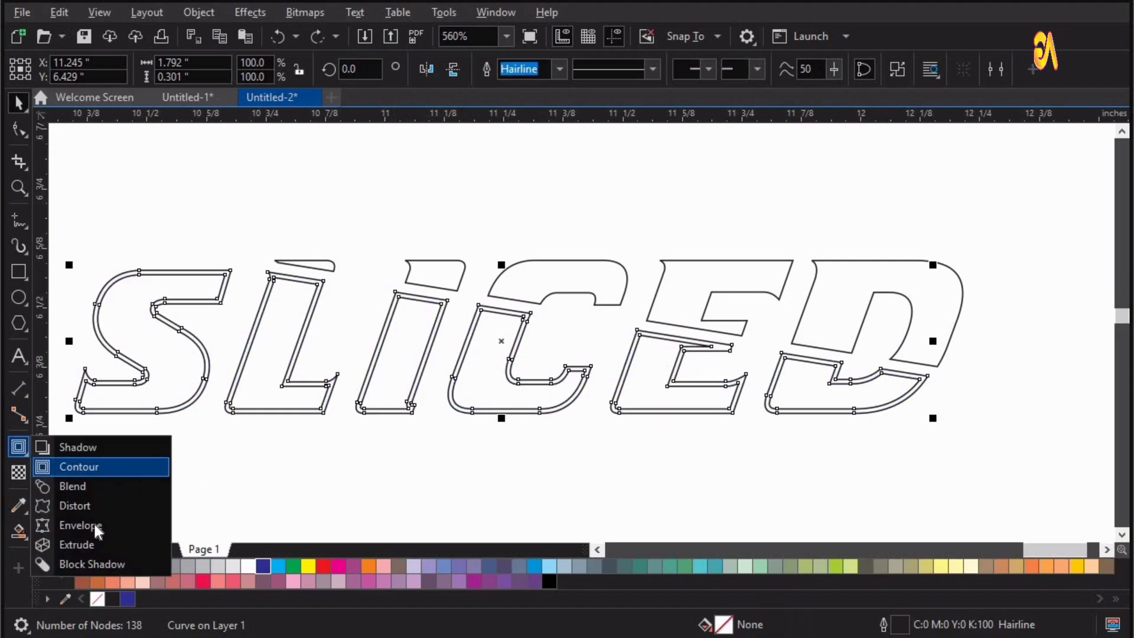
pyautogui.click(148, 542)
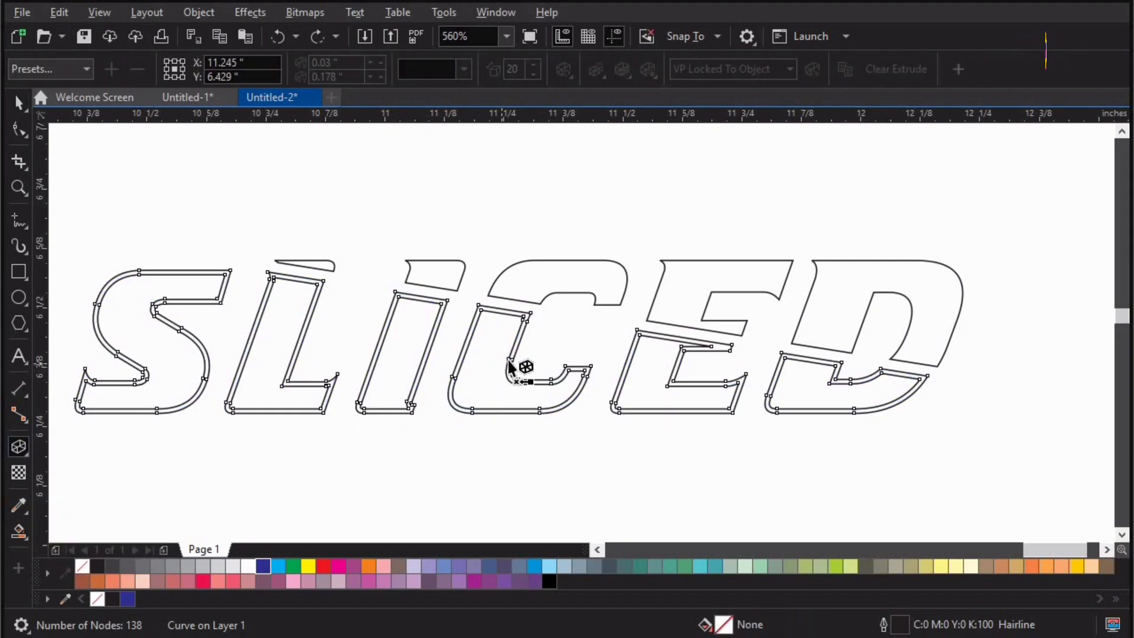
pyautogui.moveTo(509, 366); pyautogui.dragTo(625, 399)
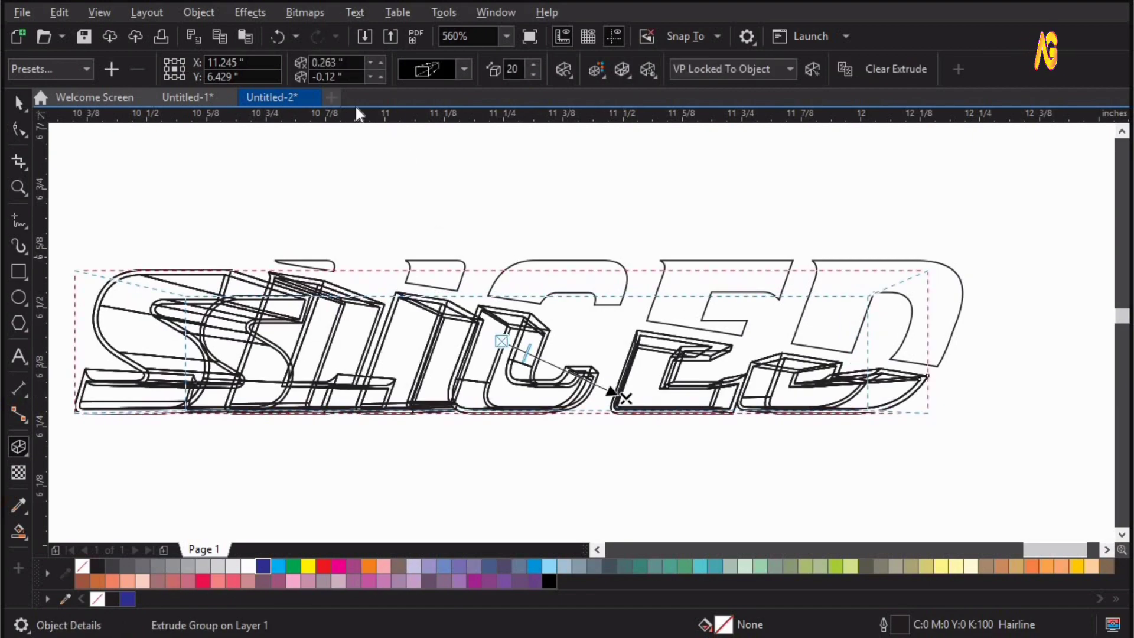
pyautogui.click(434, 72)
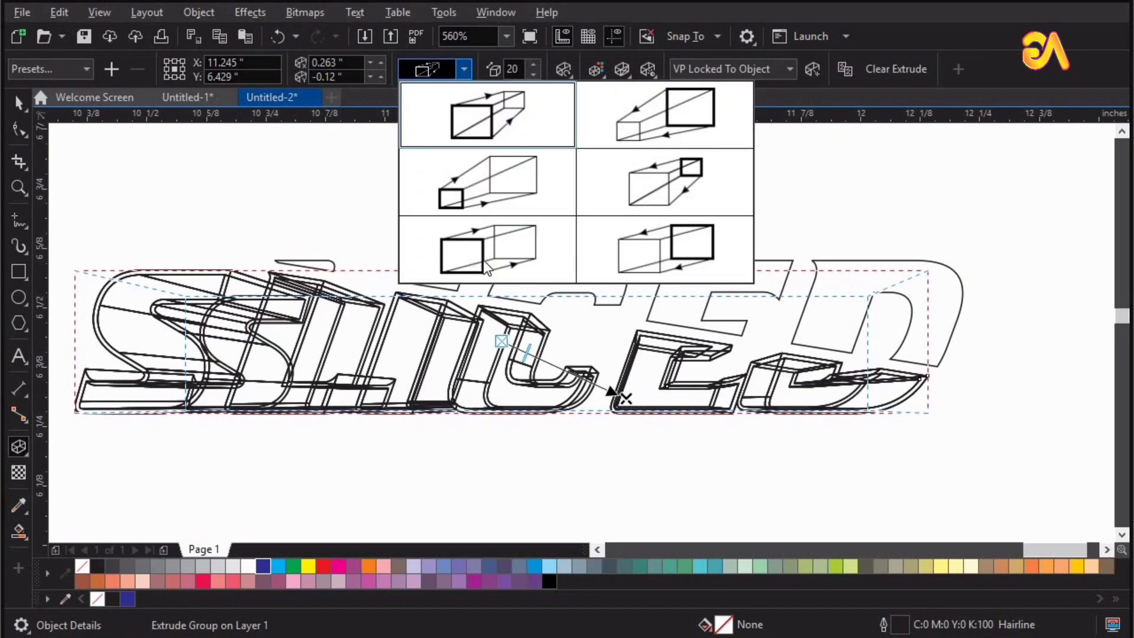
pyautogui.click(488, 249)
pyautogui.moveTo(626, 399); pyautogui.dragTo(509, 353)
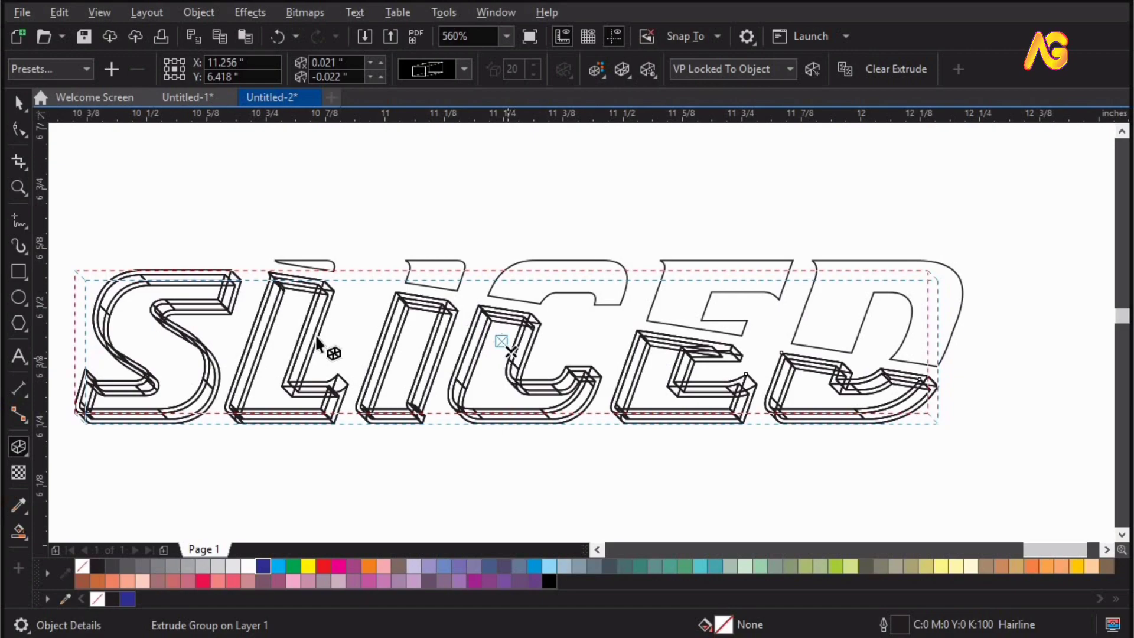
pyautogui.click(19, 106)
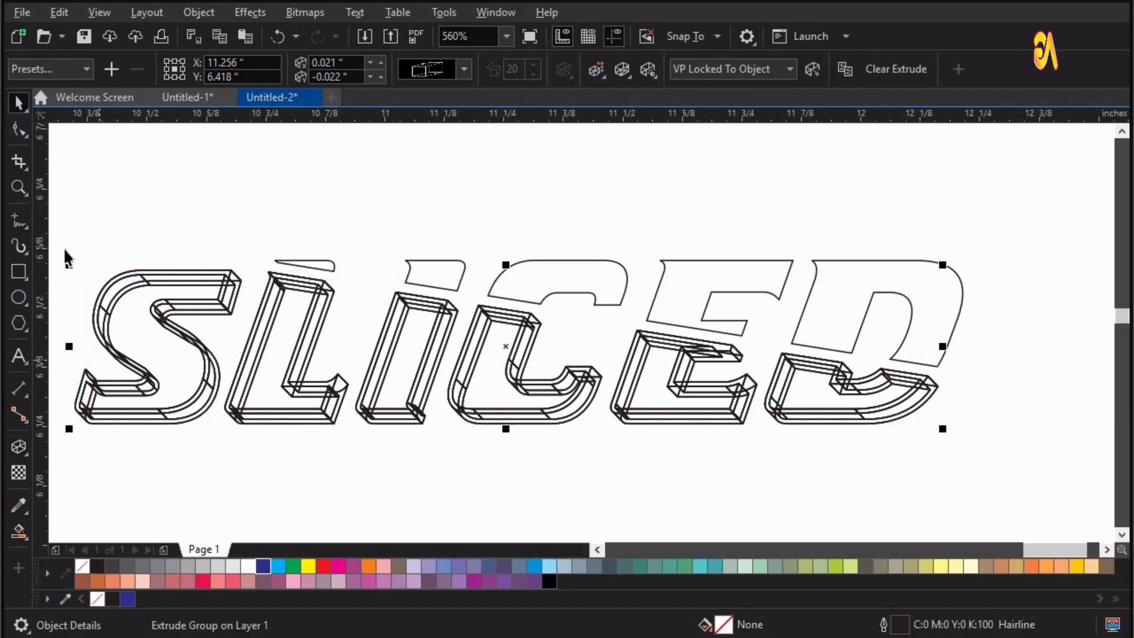
# Break the extrude group apart from the lower letter border and ungroup the extrusion faces.
pyautogui.click(159, 449)
pyautogui.moveTo(945, 473); pyautogui.dragTo(951, 473)
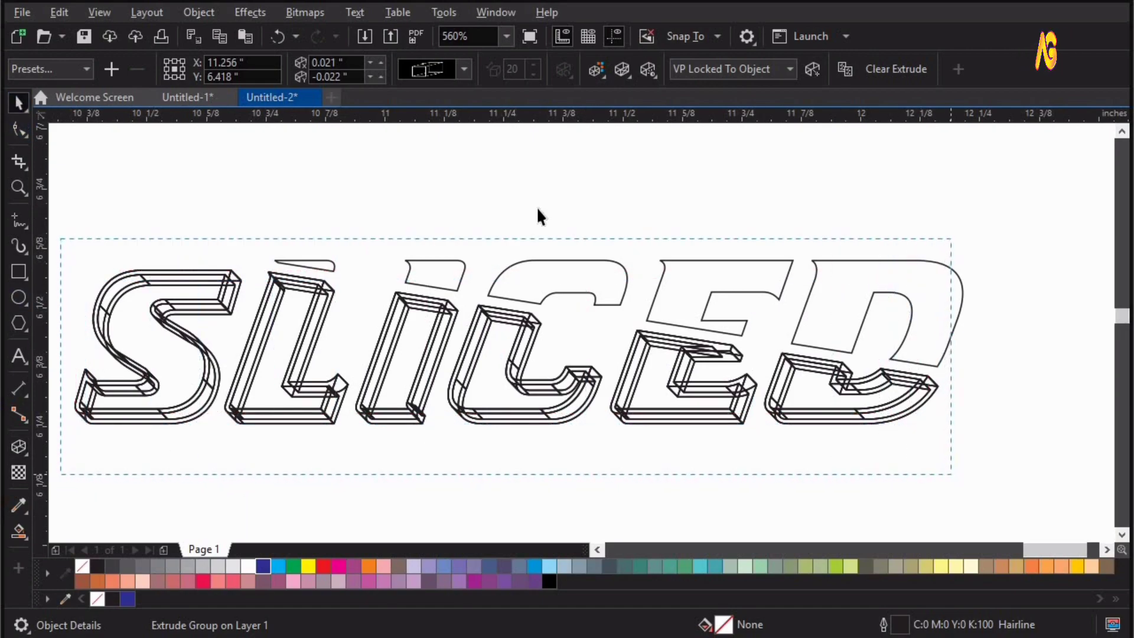
pyautogui.click(193, 13)
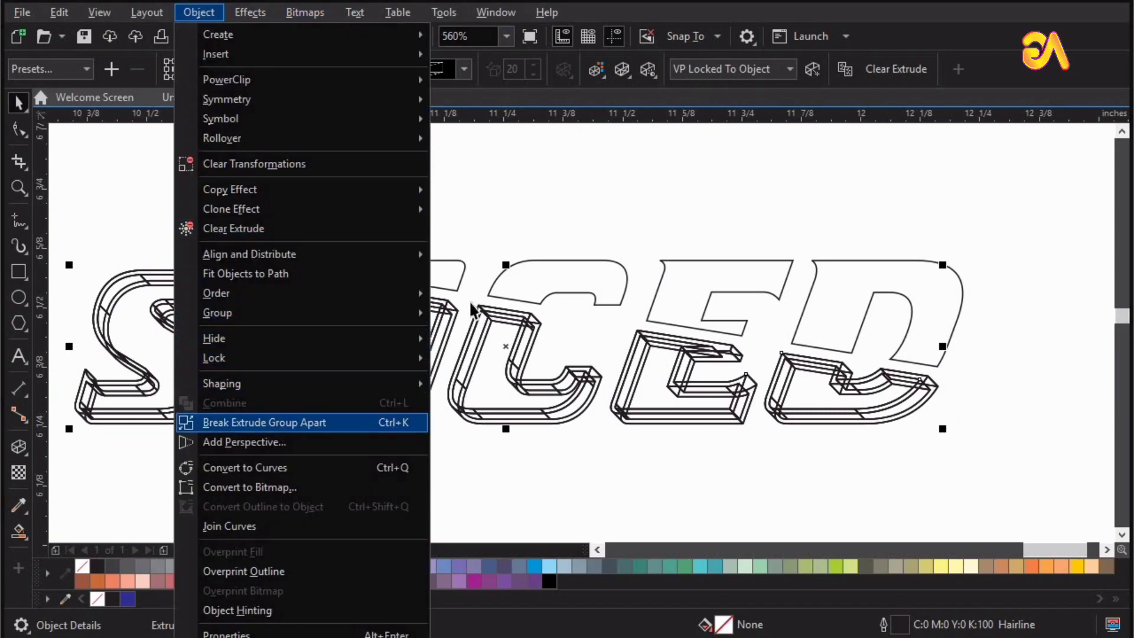
pyautogui.click(308, 423)
pyautogui.press('Escape')
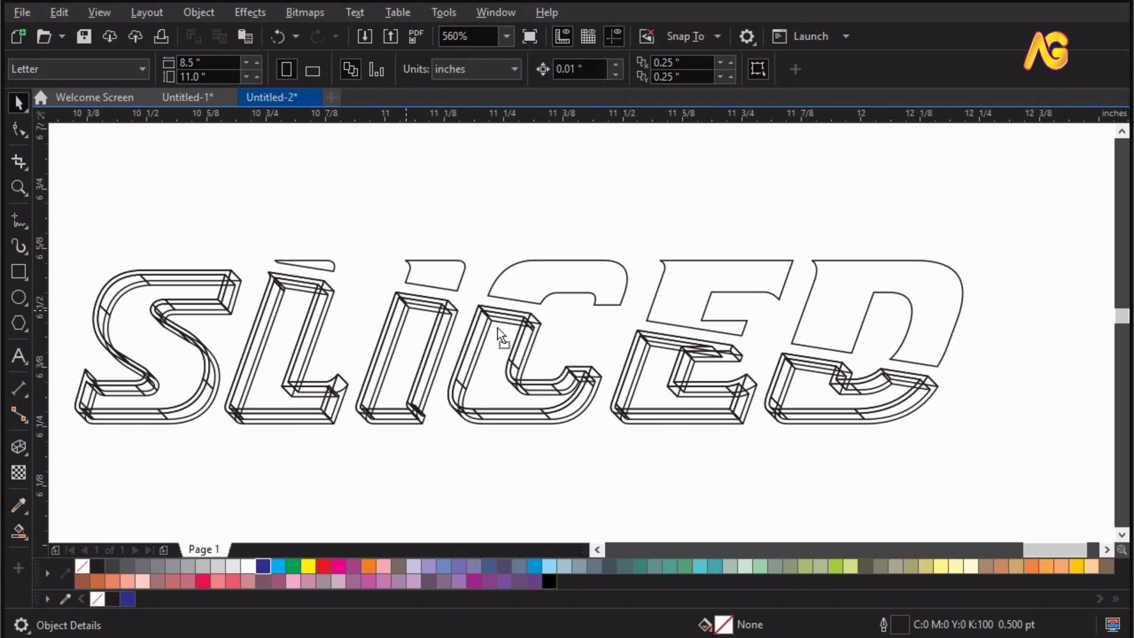
pyautogui.moveTo(405, 310); pyautogui.dragTo(497, 327)
pyautogui.hotkey('ctrl', 'z')
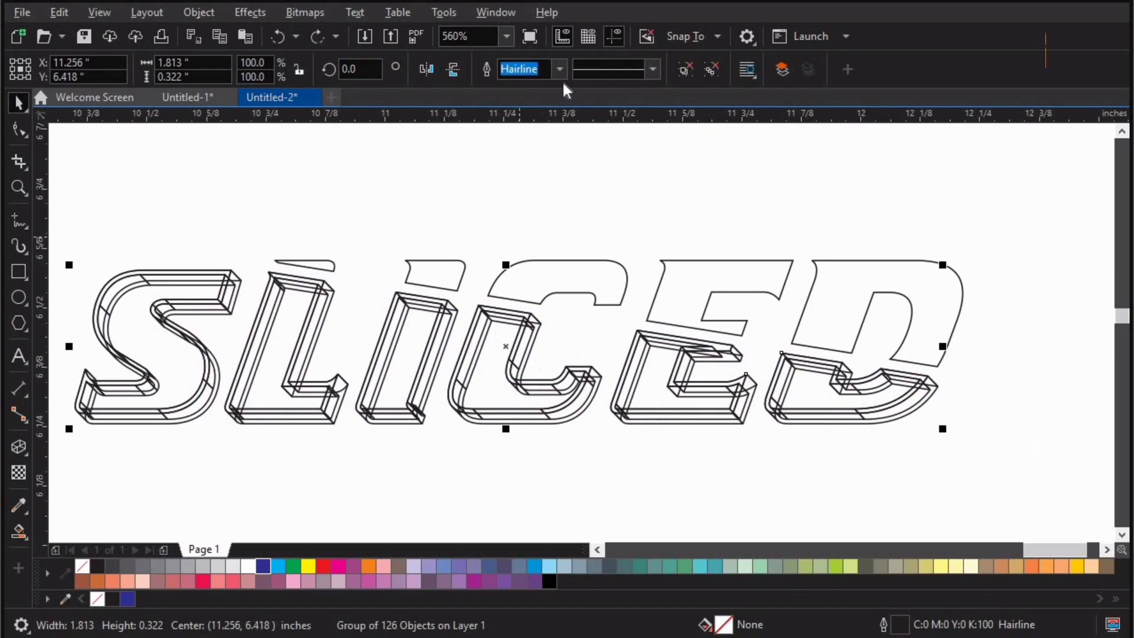
pyautogui.click(687, 70)
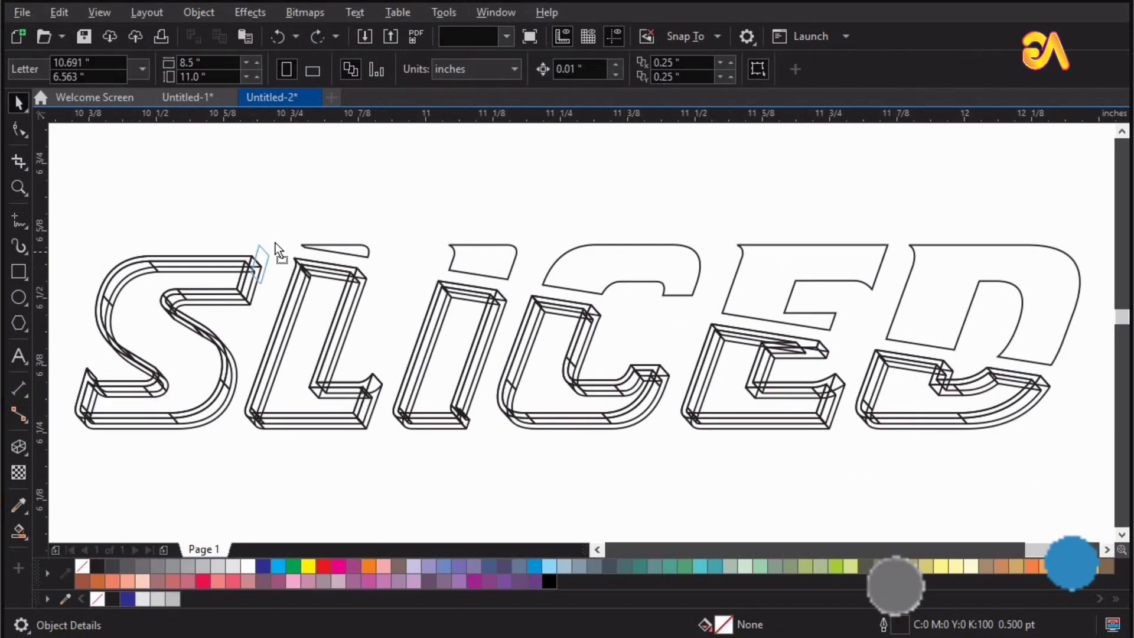
# Try moving a single side face and the front border away from the S, undoing each move.
pyautogui.click(260, 255)
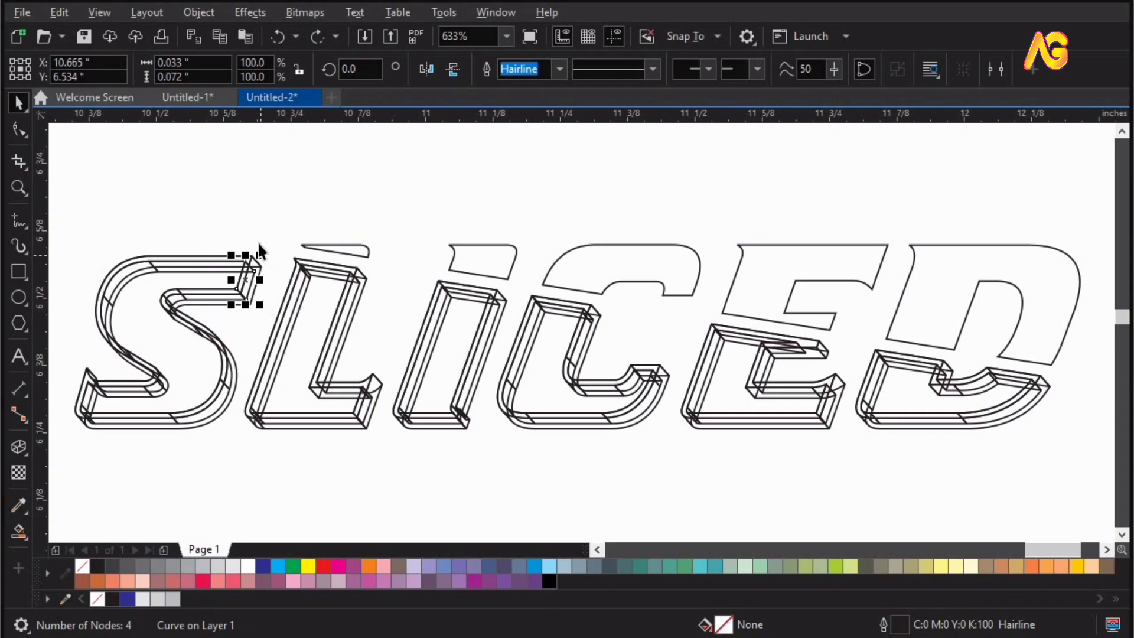
pyautogui.moveTo(250, 266); pyautogui.dragTo(278, 228)
pyautogui.hotkey('ctrl', 'z')
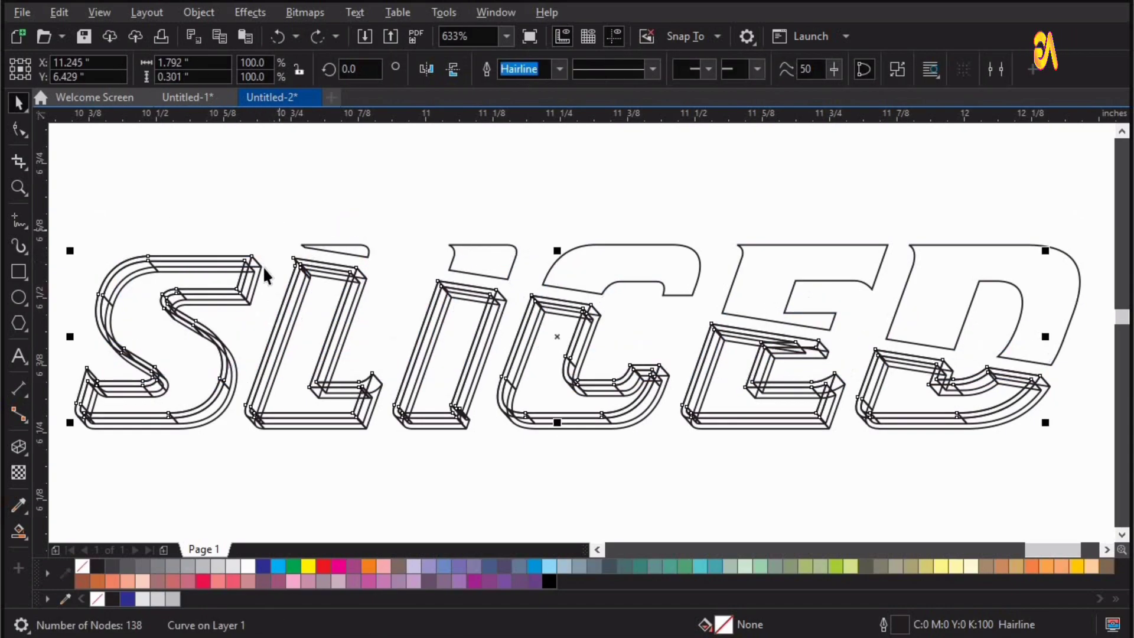
pyautogui.hotkey('ctrl', 'z')
pyautogui.moveTo(261, 265); pyautogui.dragTo(299, 223)
pyautogui.hotkey('ctrl', 'z')
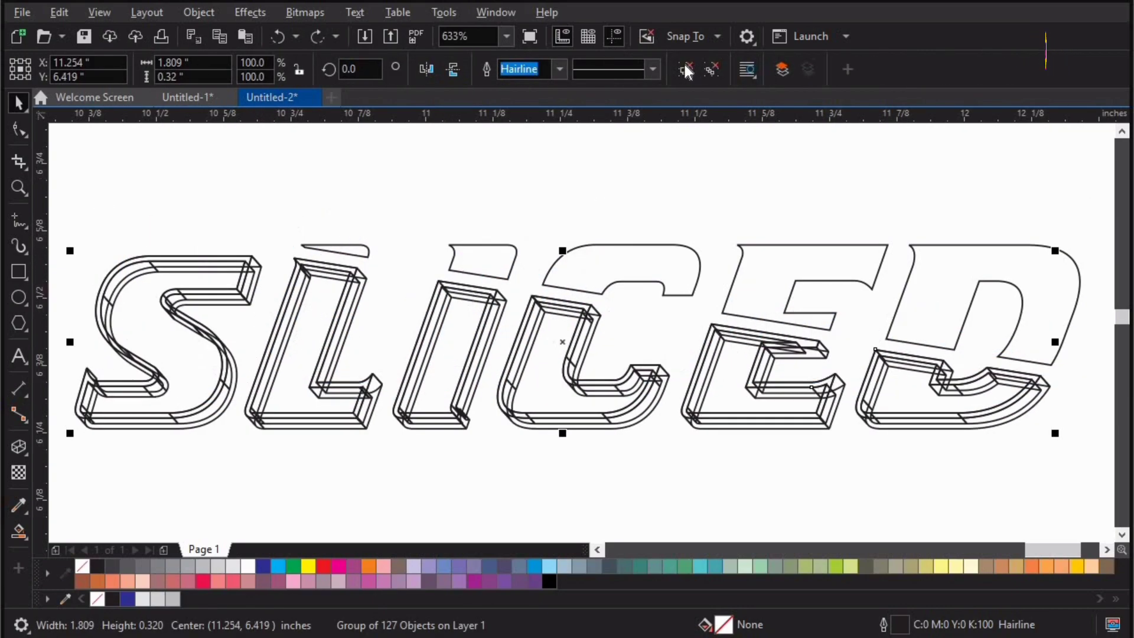
# Ungroup the extrusion faces, weld them into one curve and fill it black.
pyautogui.click(685, 71)
pyautogui.click(525, 68)
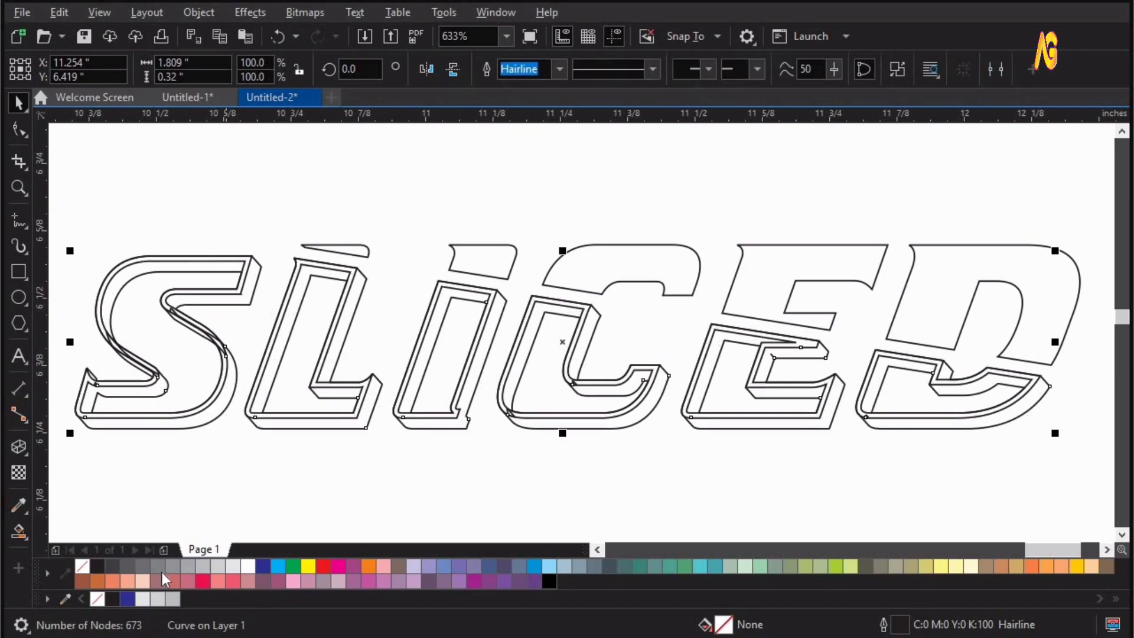
pyautogui.click(112, 599)
# Fill the front border curve of the lower letters with very light gray.
pyautogui.click(249, 240)
pyautogui.moveTo(250, 258); pyautogui.dragTo(296, 184)
pyautogui.hotkey('ctrl', 'z')
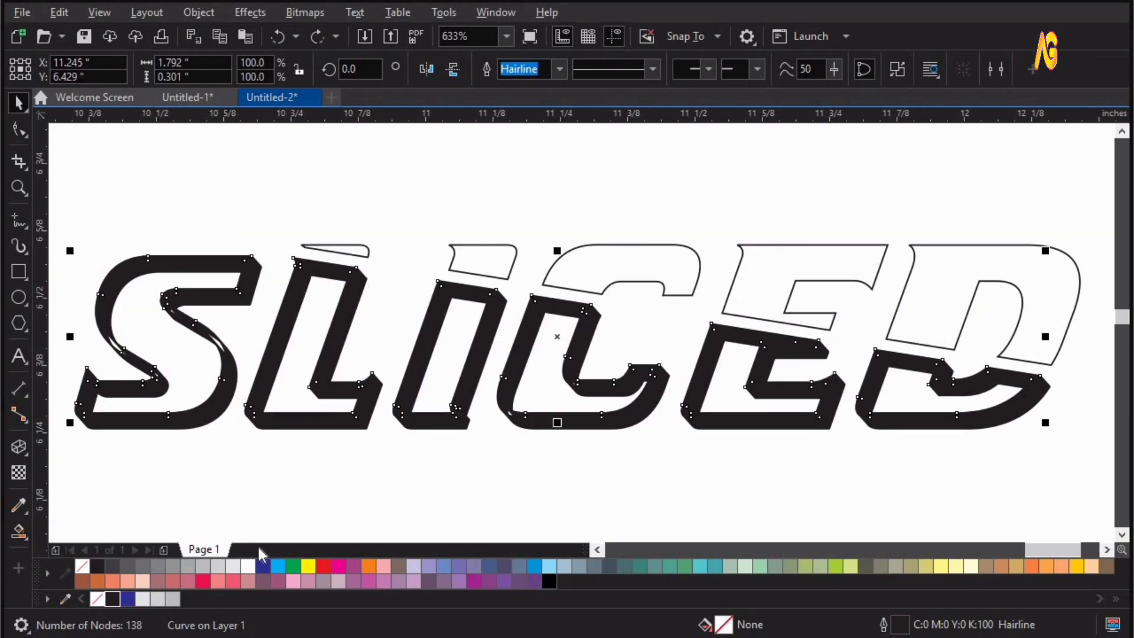
pyautogui.click(235, 566)
pyautogui.press('Escape')
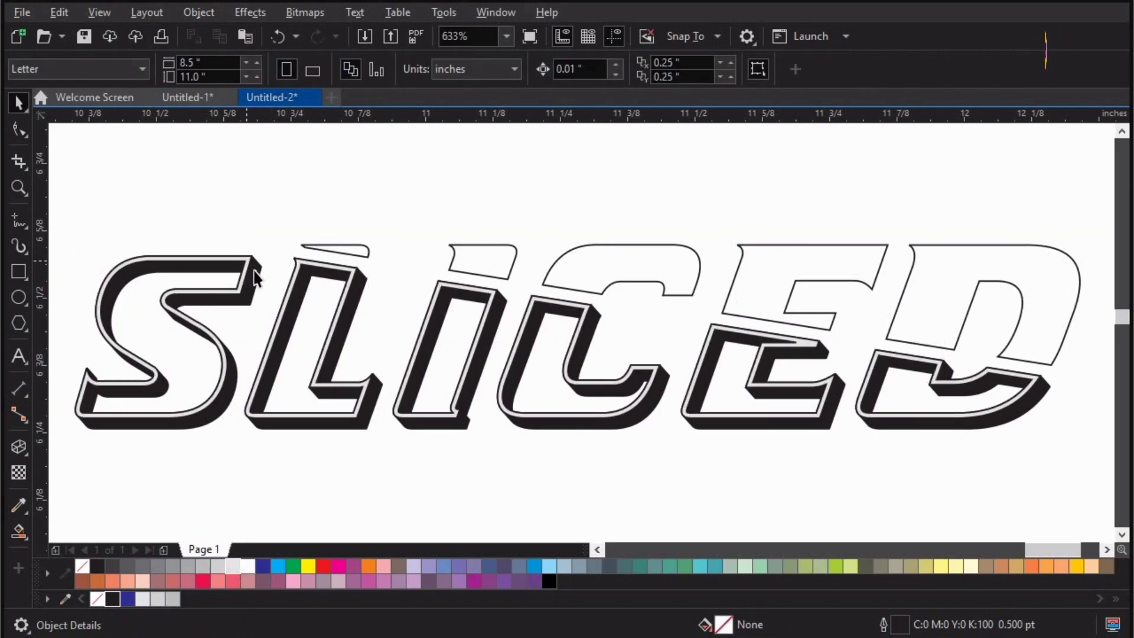
# Remove the outlines from both the light gray front border and the black extrusion of the lower letters.
pyautogui.click(246, 263)
pyautogui.keyDown('shift'); pyautogui.click(255, 271); pyautogui.keyUp('shift')
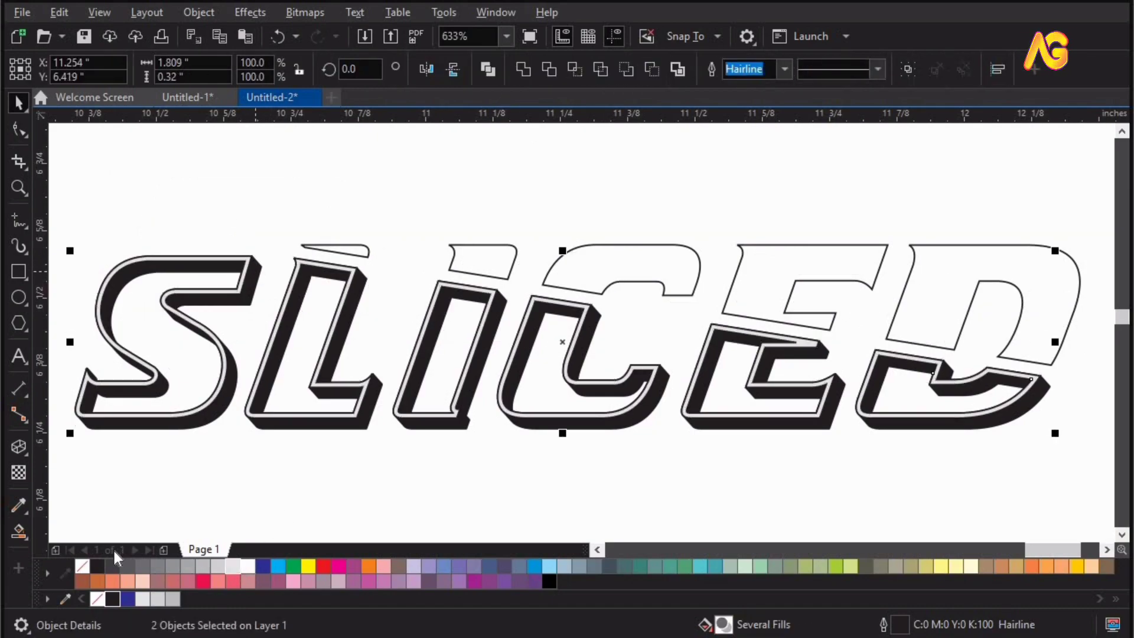
pyautogui.rightClick(86, 565)
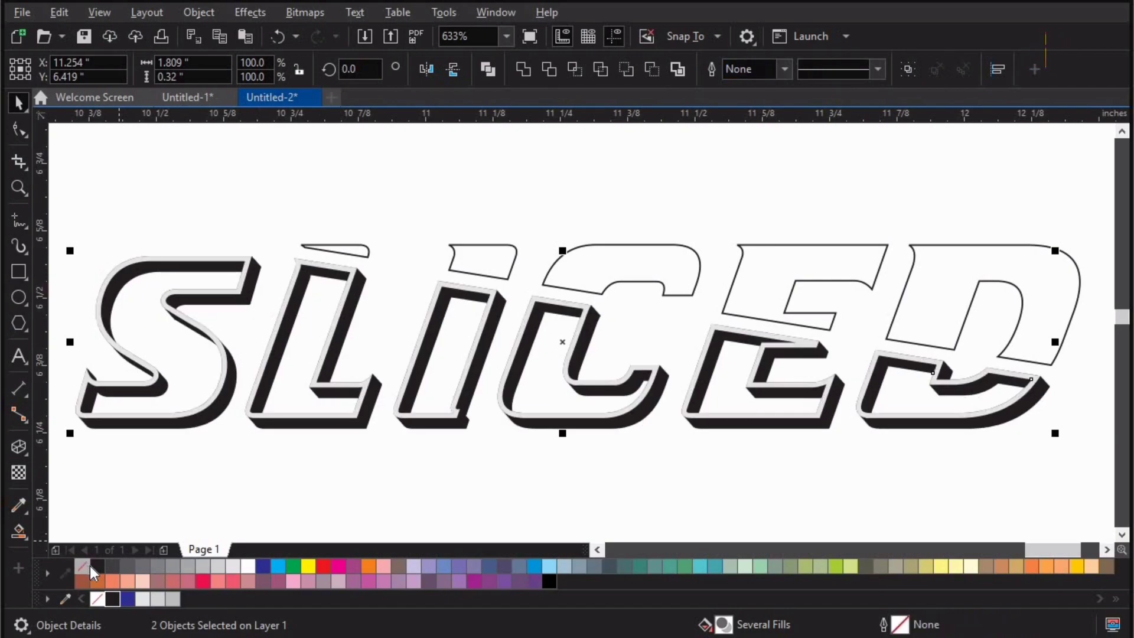
pyautogui.click(47, 573)
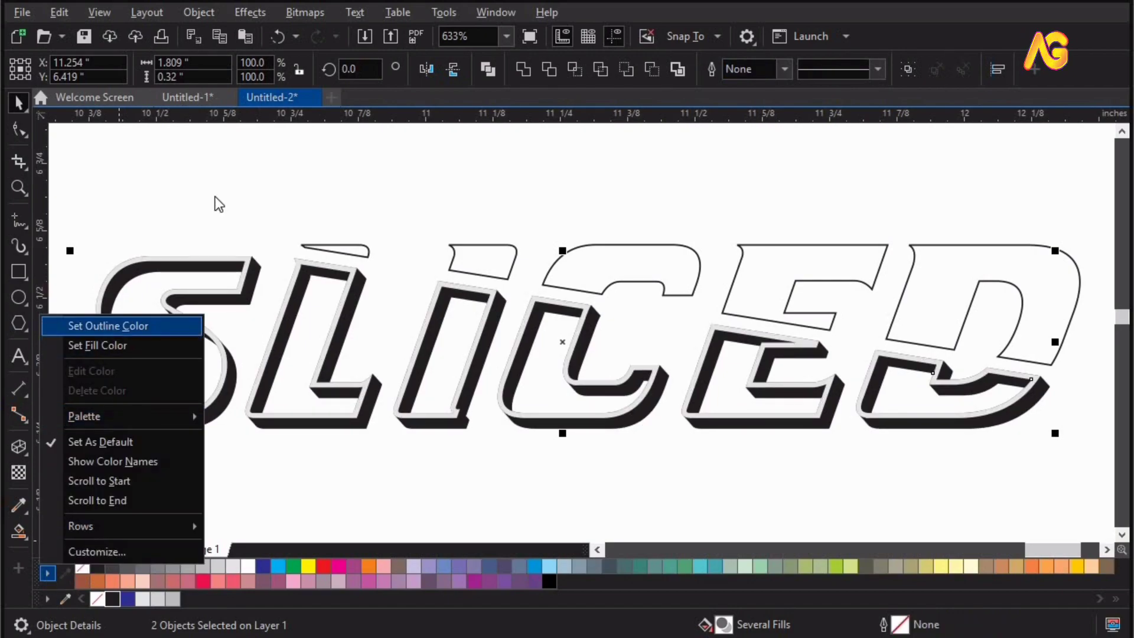
pyautogui.click(324, 255)
# Set the document's primary color mode to RGB in the color management settings.
pyautogui.click(313, 247)
pyautogui.press('z')
pyautogui.moveTo(277, 192); pyautogui.dragTo(1132, 404)
pyautogui.press('space')
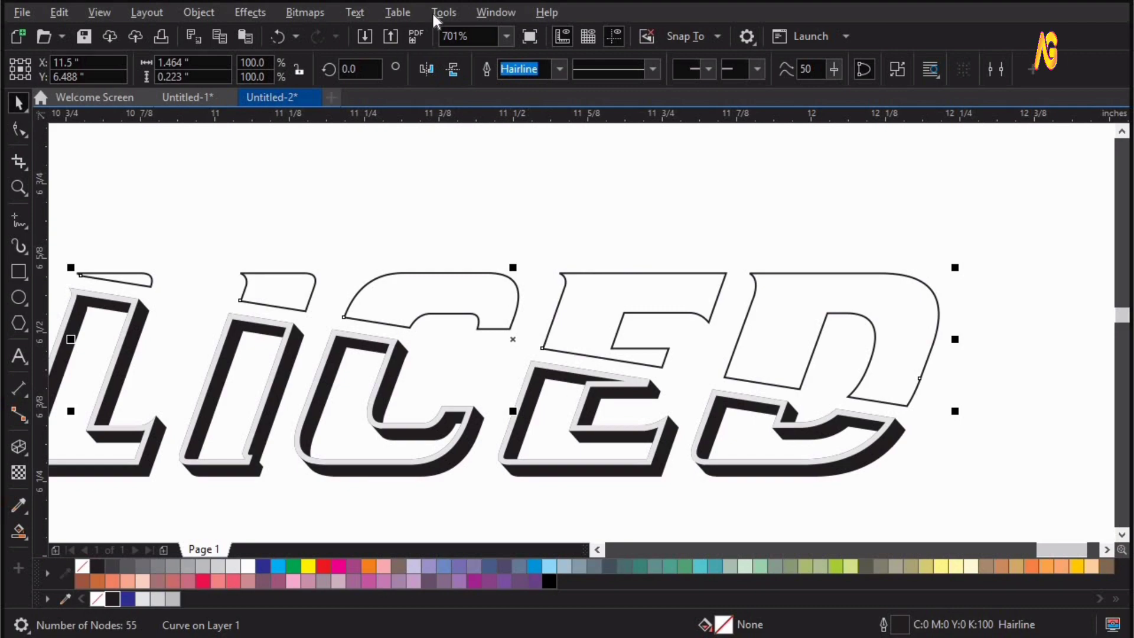
pyautogui.click(496, 12)
pyautogui.click(442, 13)
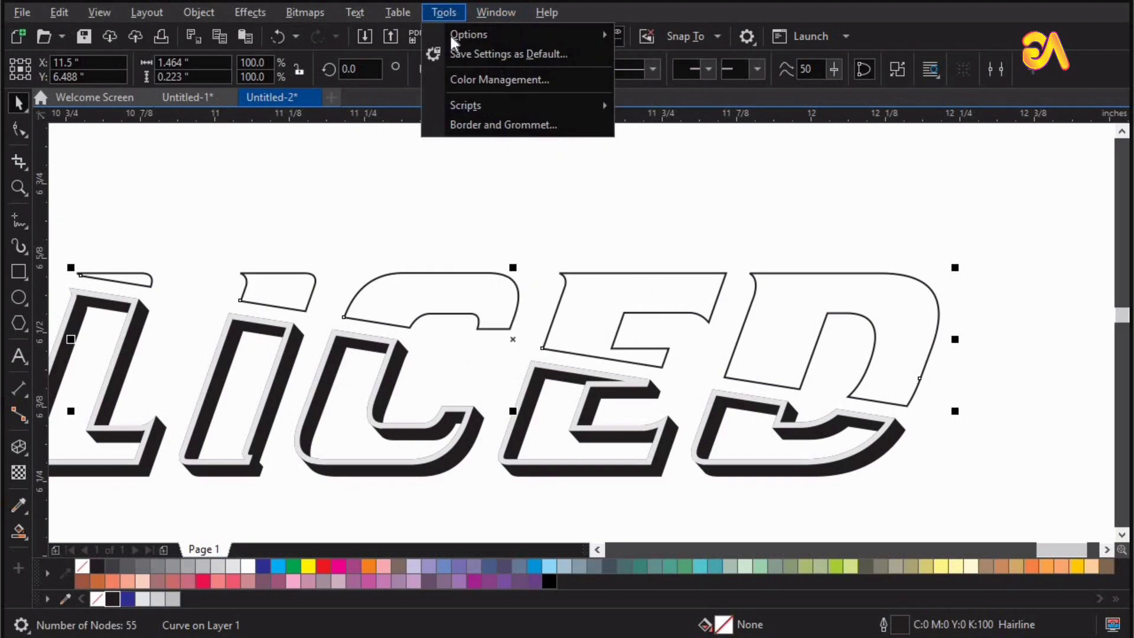
pyautogui.click(467, 80)
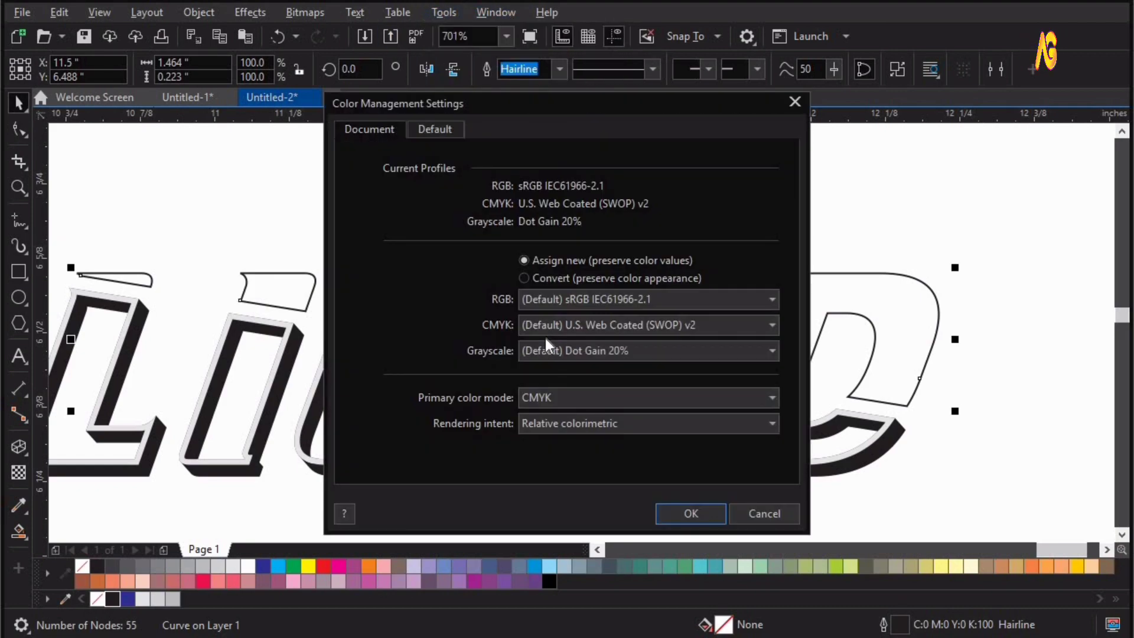
pyautogui.click(547, 398)
pyautogui.click(544, 414)
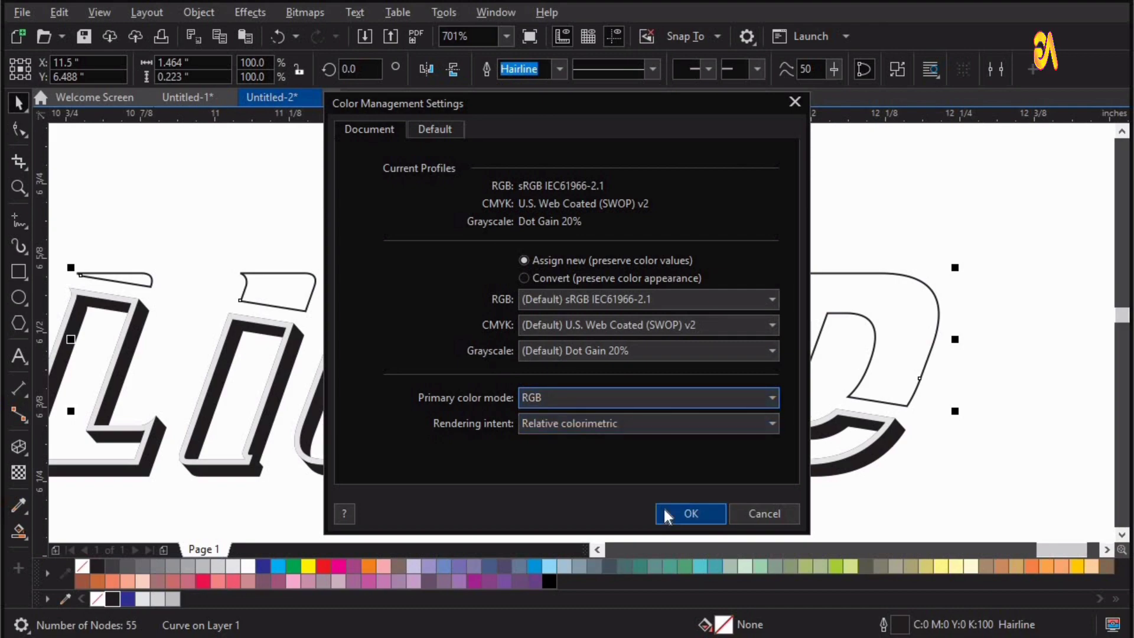
pyautogui.click(665, 510)
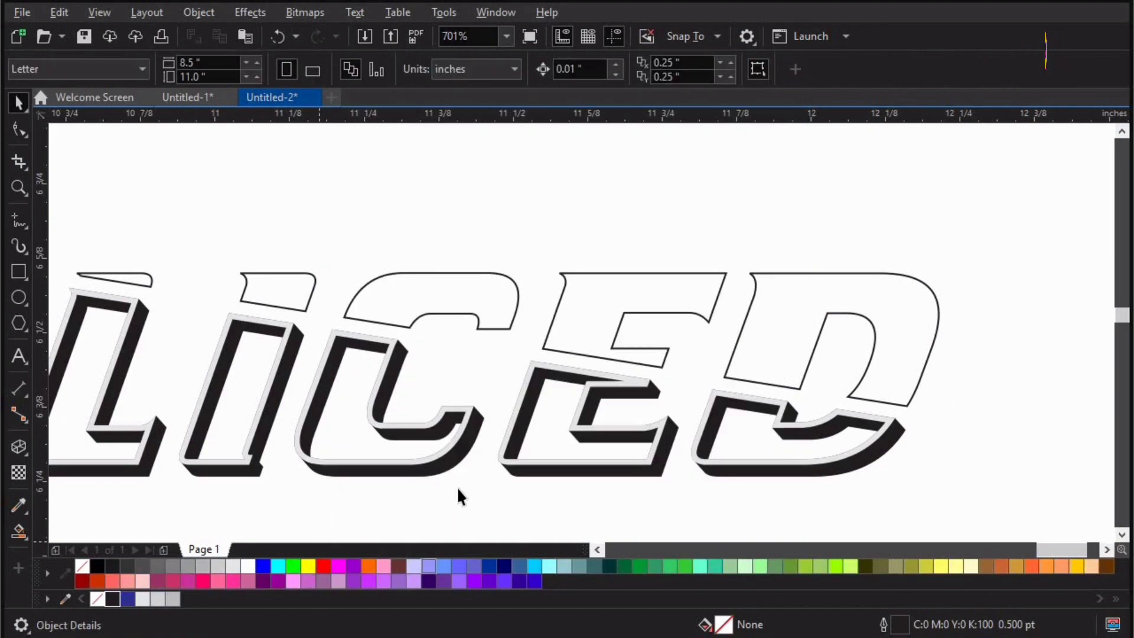
# Fill the upper letter curve with magenta (R:255 G:0 B:255).
pyautogui.click(500, 320)
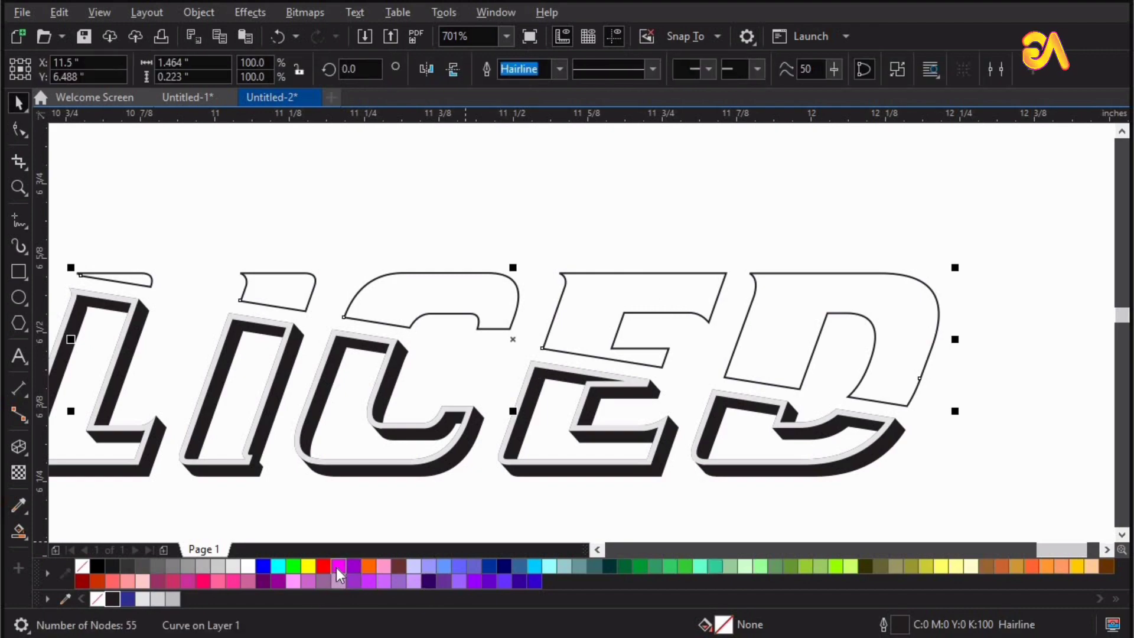
pyautogui.press('z')
pyautogui.moveTo(476, 217); pyautogui.dragTo(1004, 482)
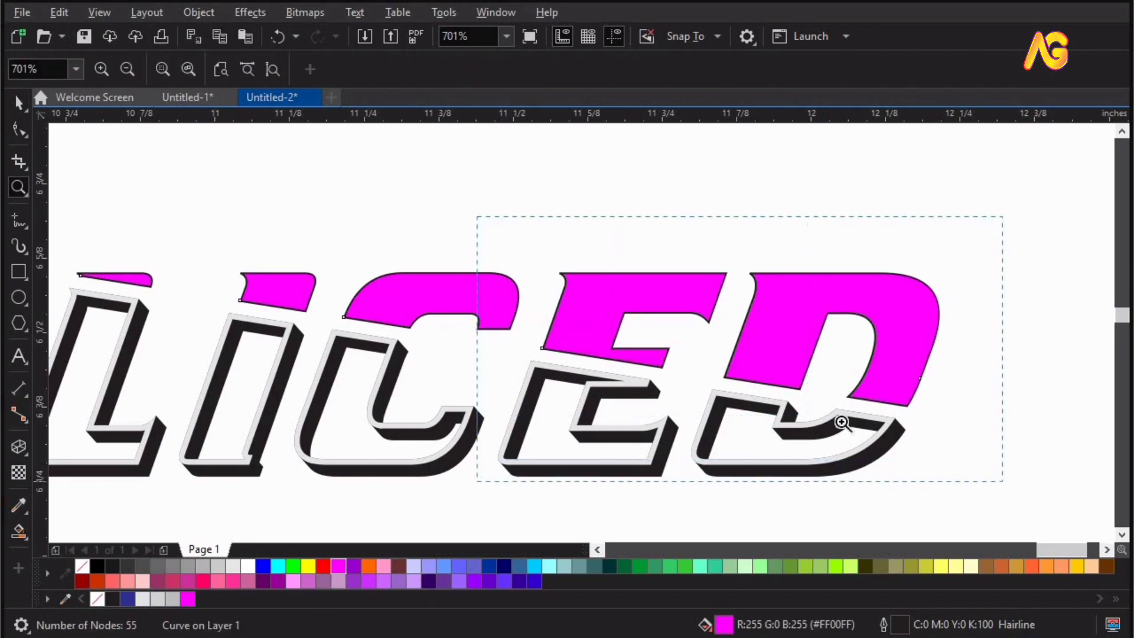
# Create a slightly offset duplicate of the magenta upper letter curve and fill the rear copy with black.
pyautogui.press('space')
pyautogui.moveTo(635, 372); pyautogui.dragTo(626, 356)
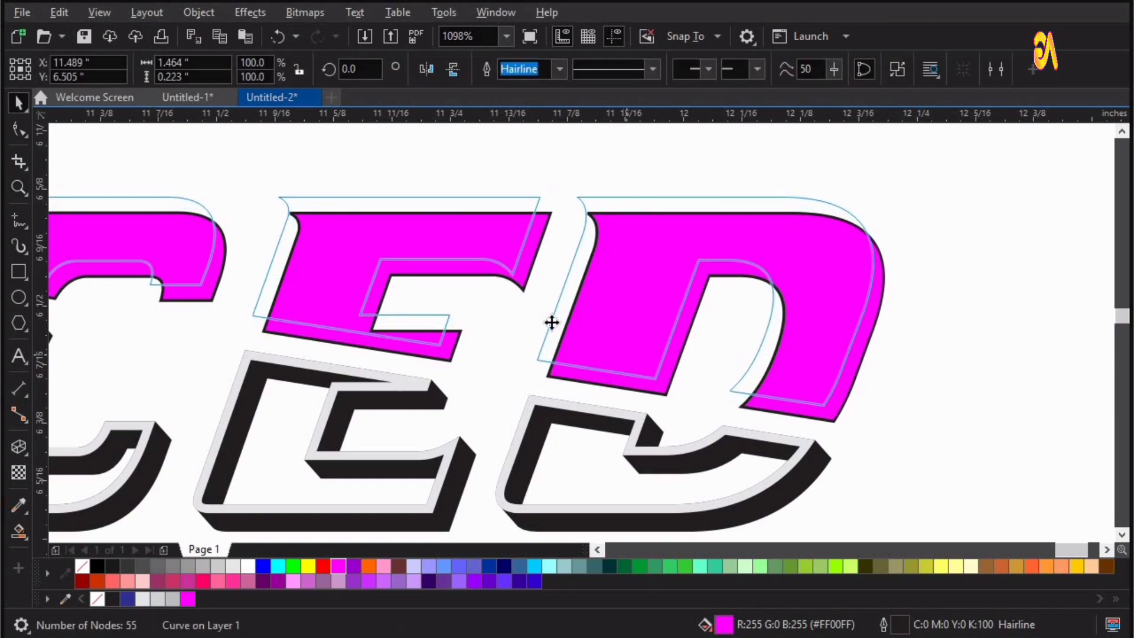
pyautogui.click(523, 283)
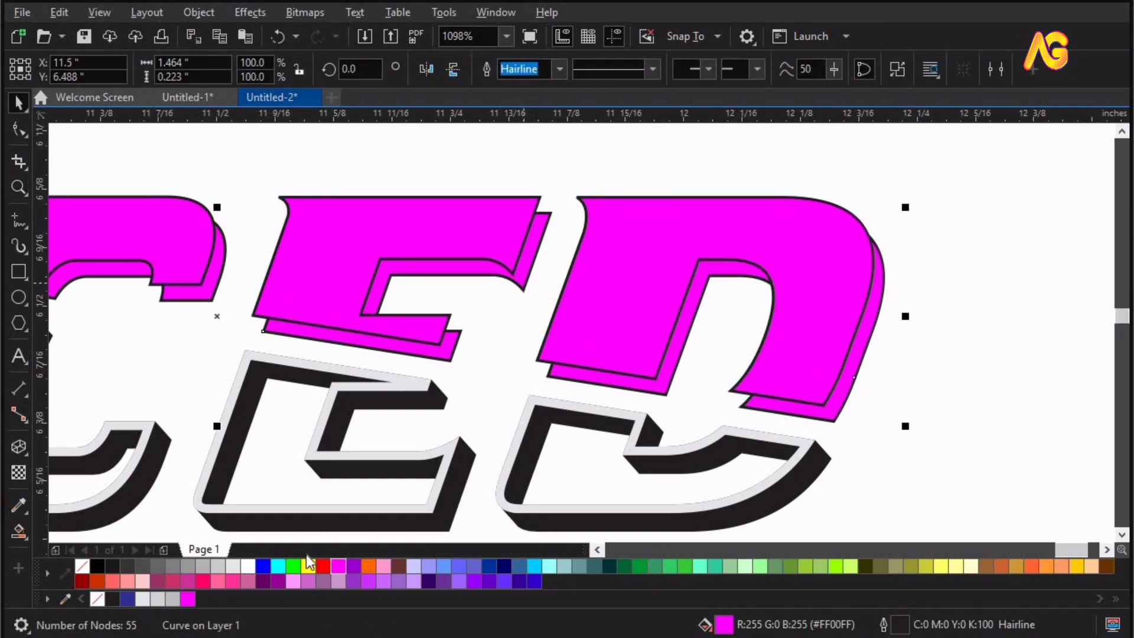
pyautogui.click(111, 598)
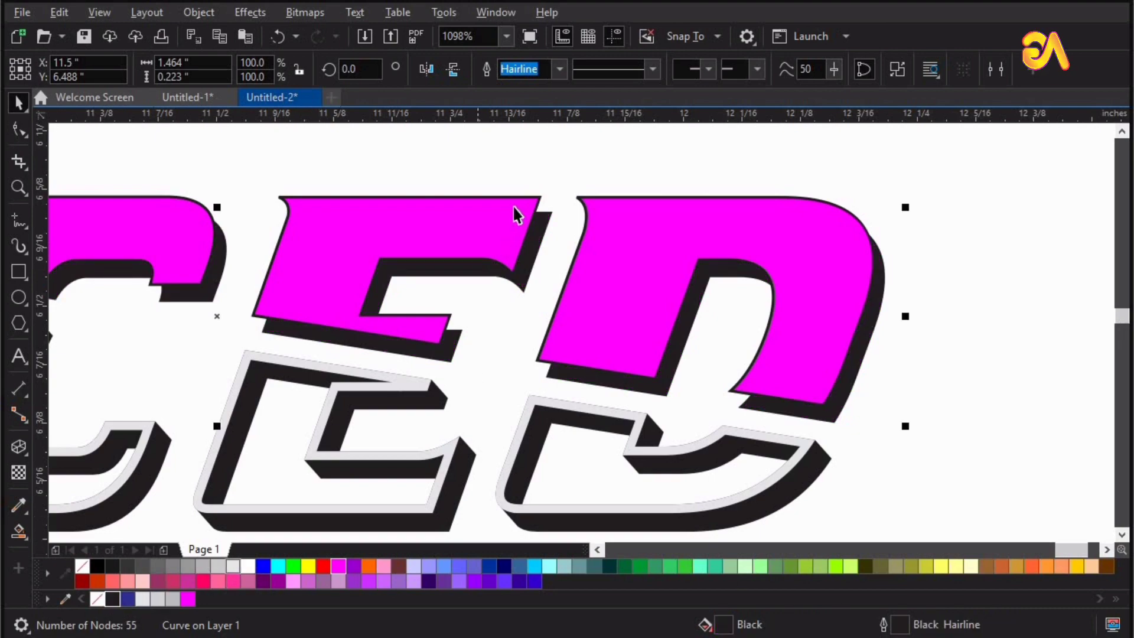
# Blend the magenta upper curve with the black curve behind it, using 50 steps.
pyautogui.keyDown('shift'); pyautogui.click(411, 243); pyautogui.keyUp('shift')
pyautogui.moveTo(412, 243); pyautogui.dragTo(429, 192)
pyautogui.hotkey('ctrl', 'z')
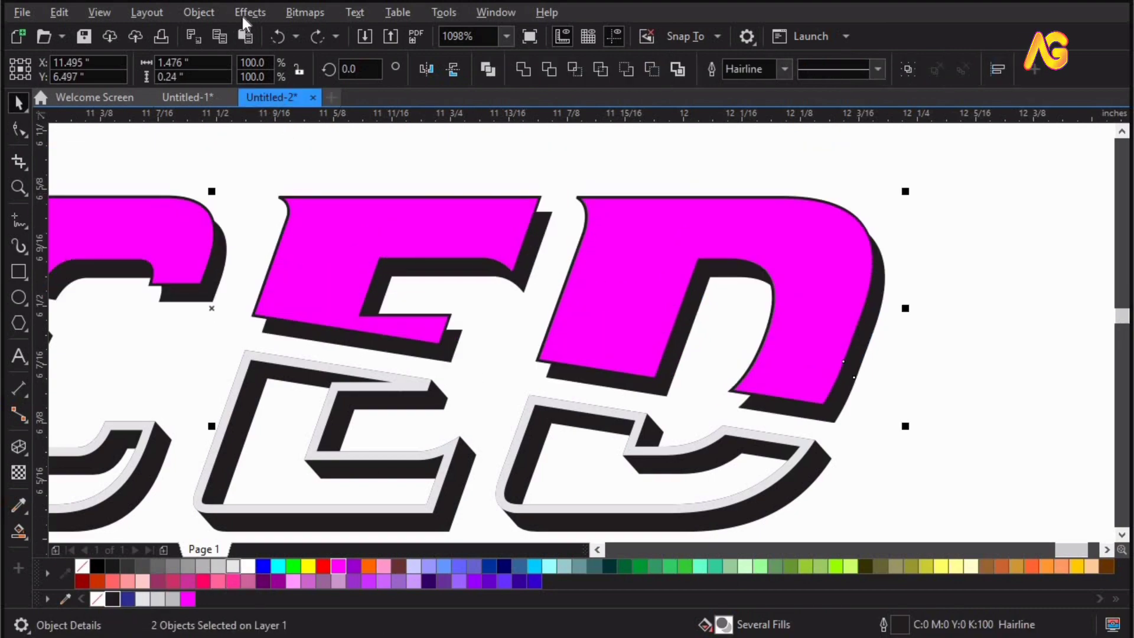
pyautogui.click(243, 17)
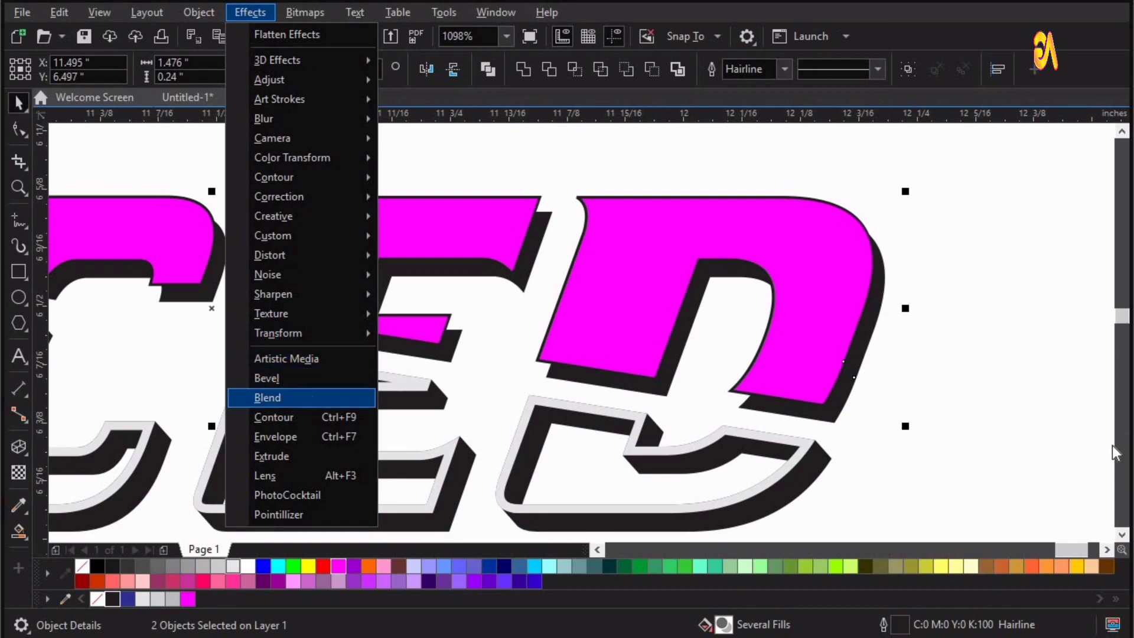
pyautogui.press('Return')
pyautogui.press('Return')
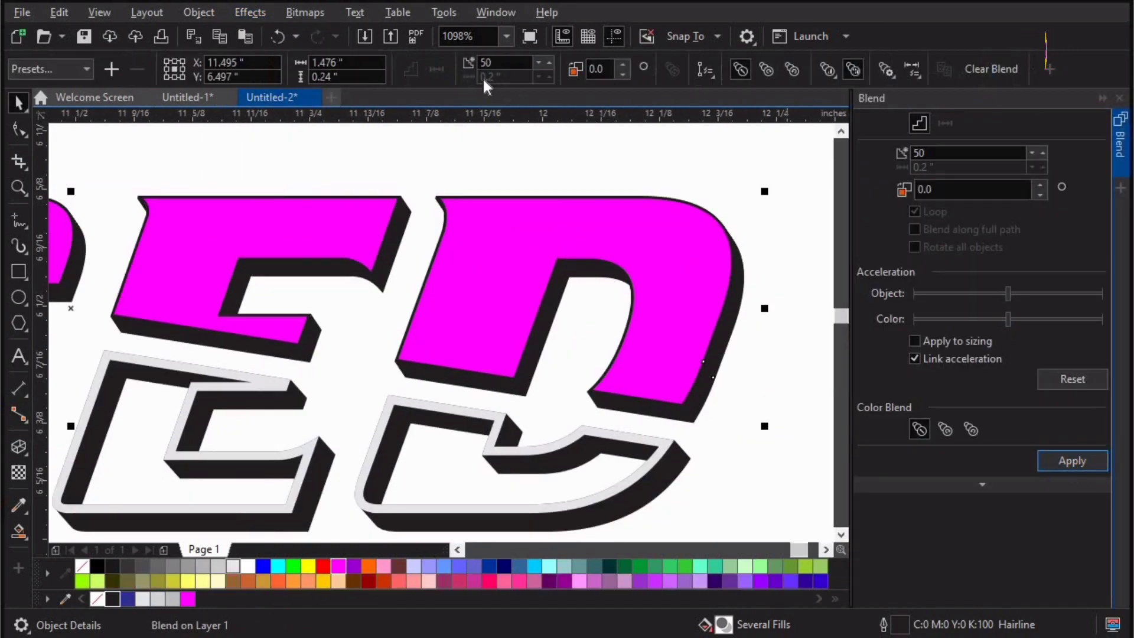
# Move the magenta front curve slightly up and to the left to deepen the upper letters' black extrusion.
pyautogui.click(1119, 98)
pyautogui.click(685, 255)
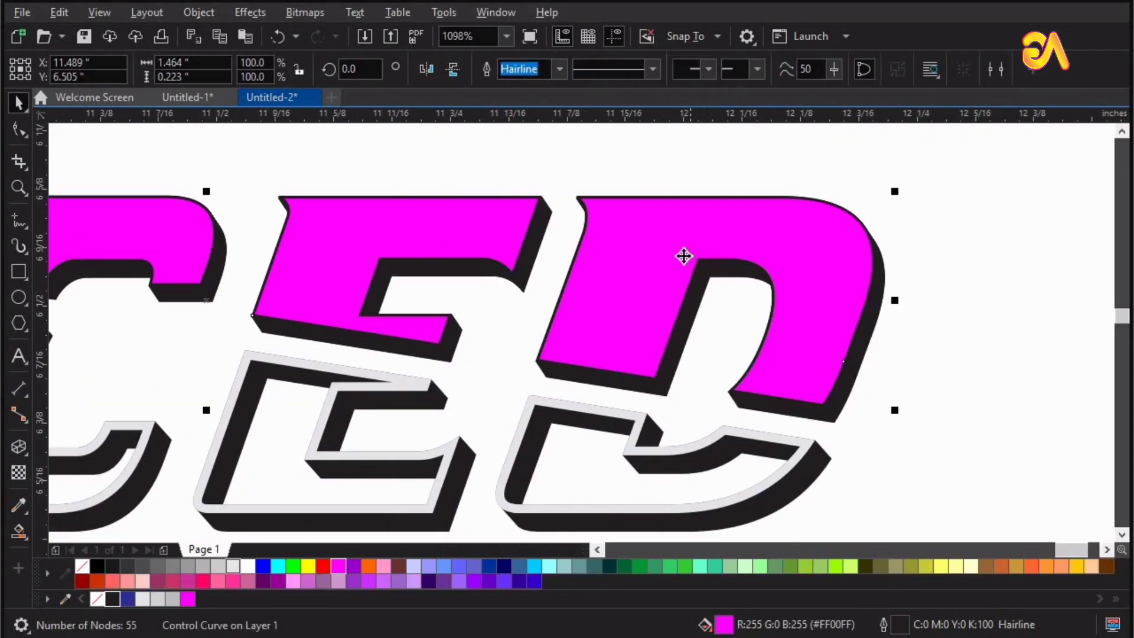
pyautogui.moveTo(684, 254); pyautogui.dragTo(675, 246)
pyautogui.scroll(-1, 960, 370)
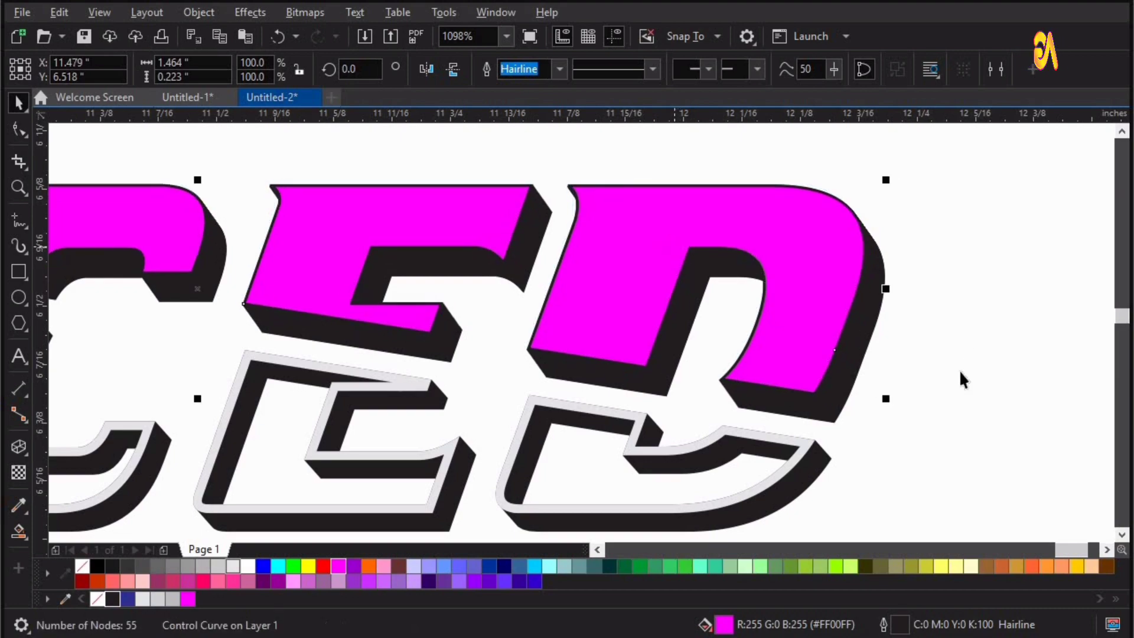
pyautogui.click(963, 334)
pyautogui.scroll(-1, 378, 381)
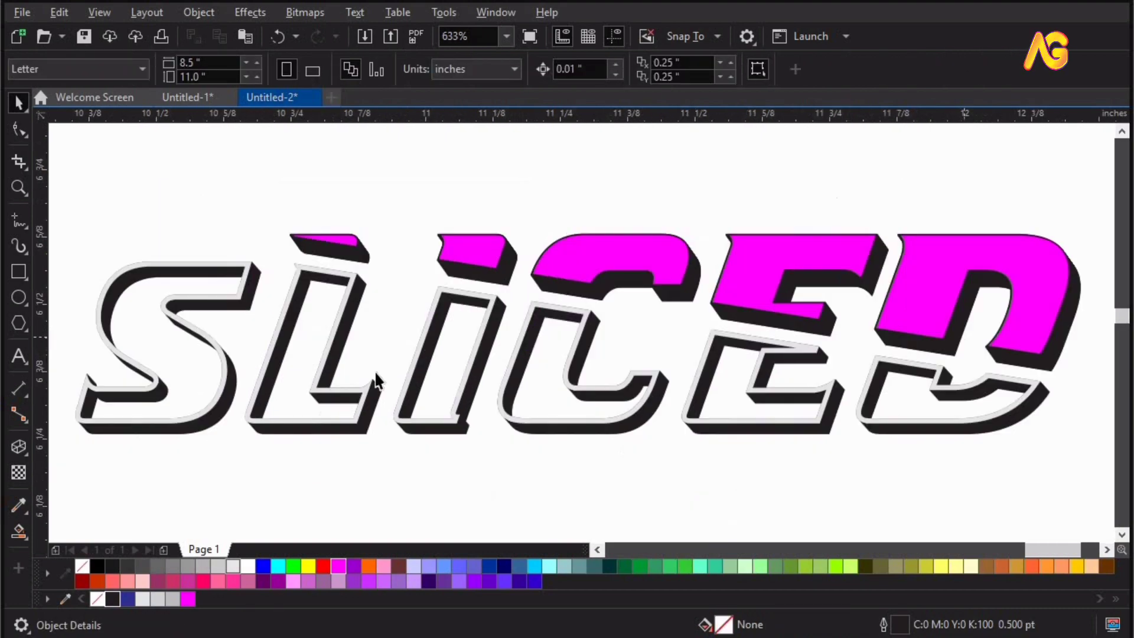
# Duplicate the lower letters' light gray border slightly down and to the right, and apply a 1.1-pixel Gaussian Blur to the copy.
pyautogui.click(228, 367)
pyautogui.moveTo(229, 375); pyautogui.dragTo(233, 382)
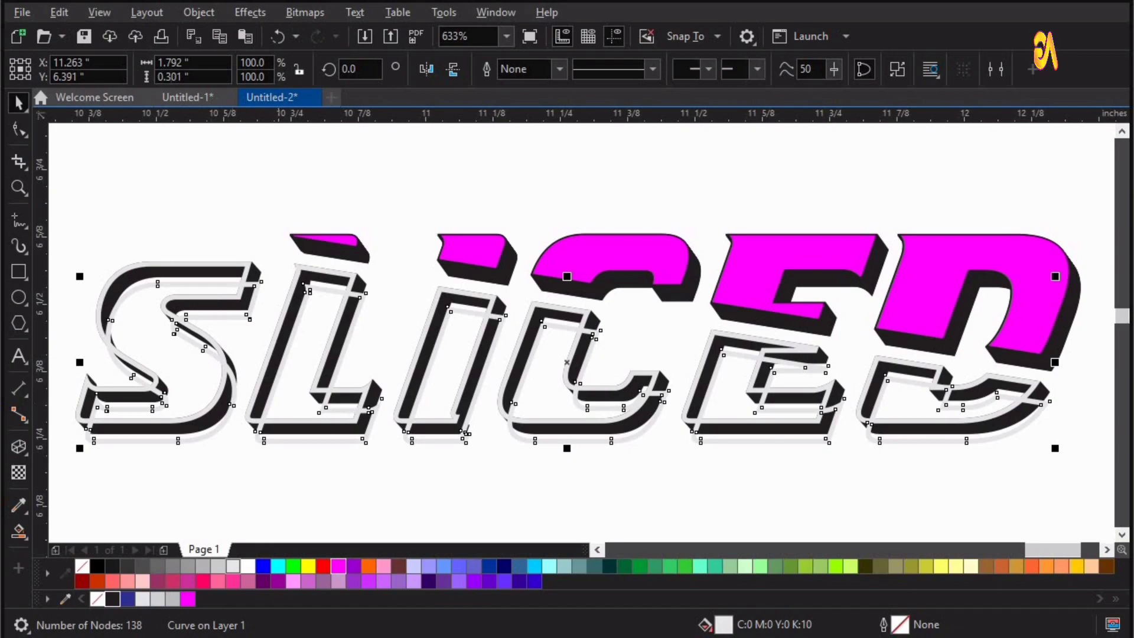
pyautogui.click(250, 13)
pyautogui.moveTo(272, 121)
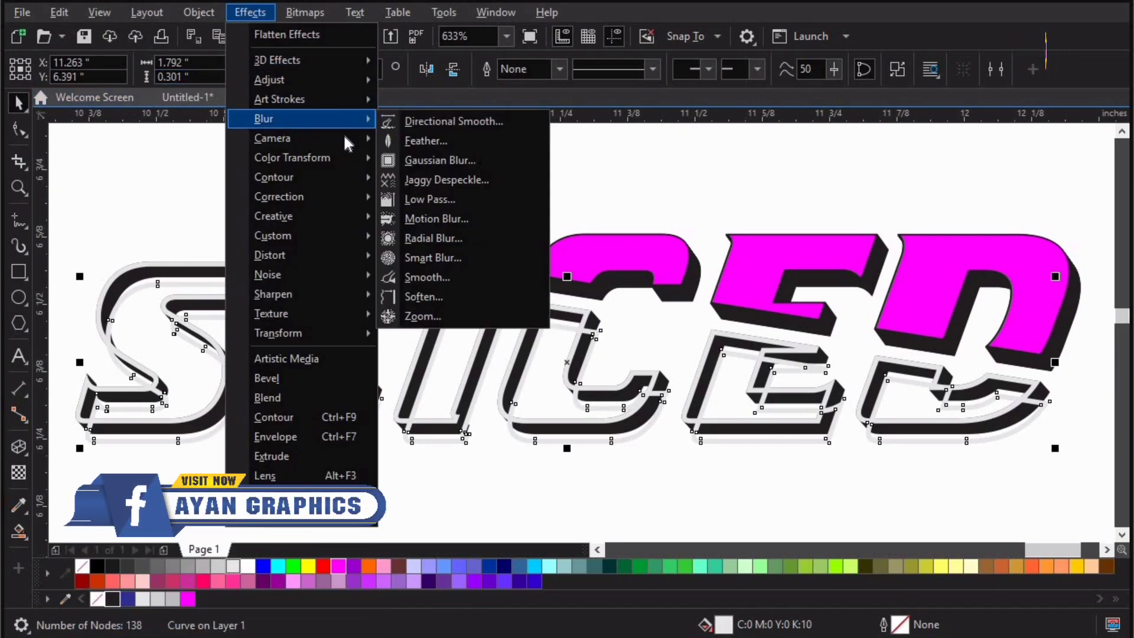
pyautogui.click(483, 158)
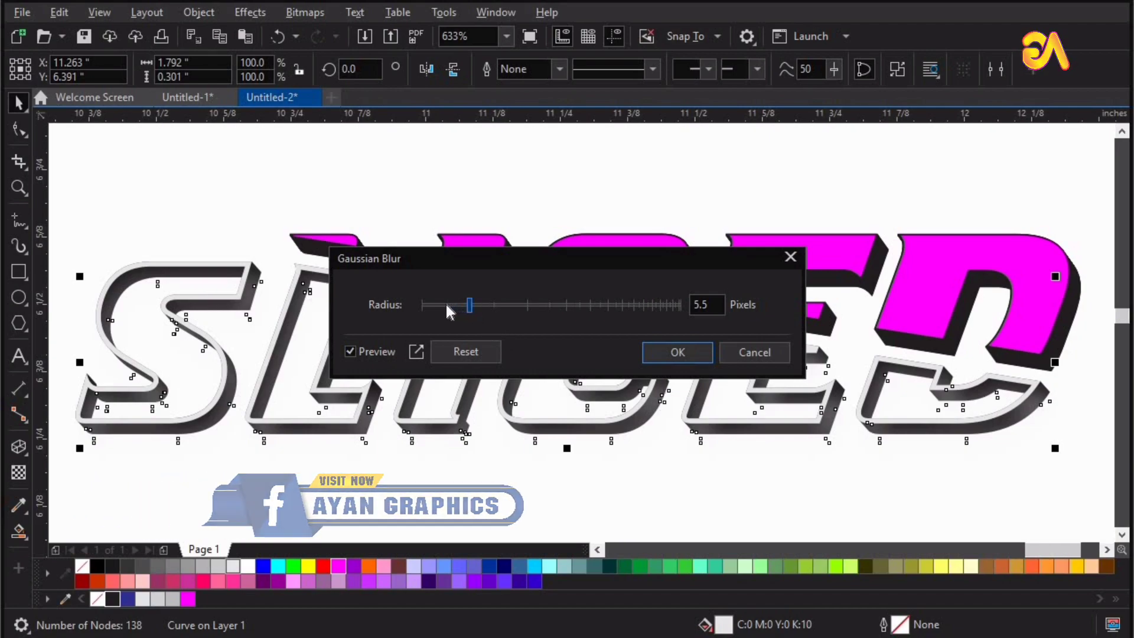
pyautogui.moveTo(446, 305); pyautogui.dragTo(433, 306)
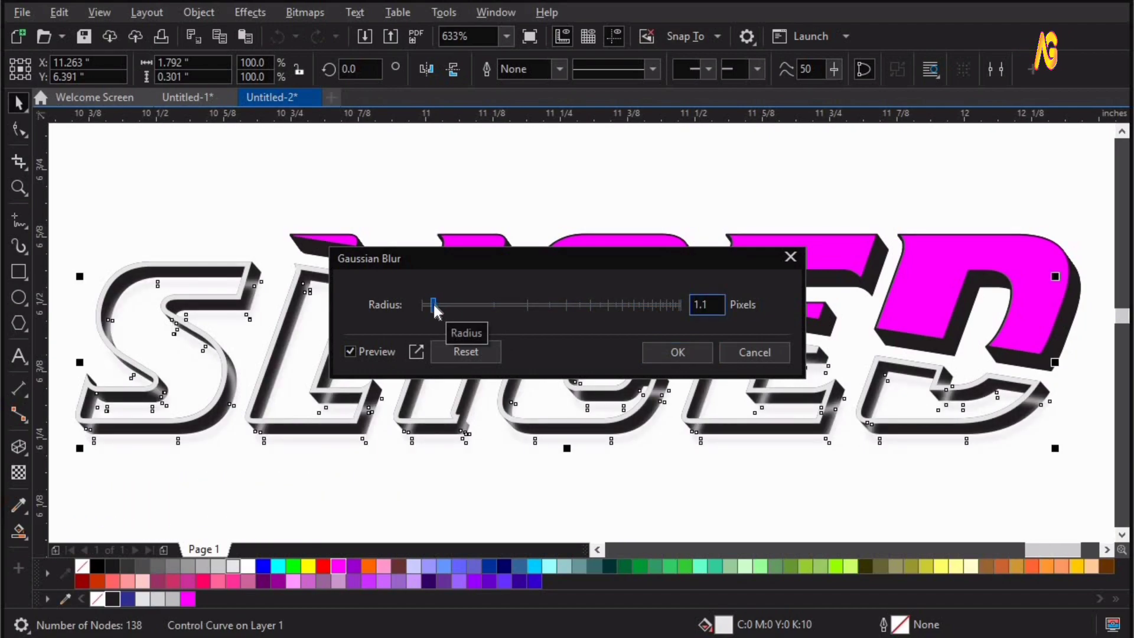
pyautogui.click(659, 361)
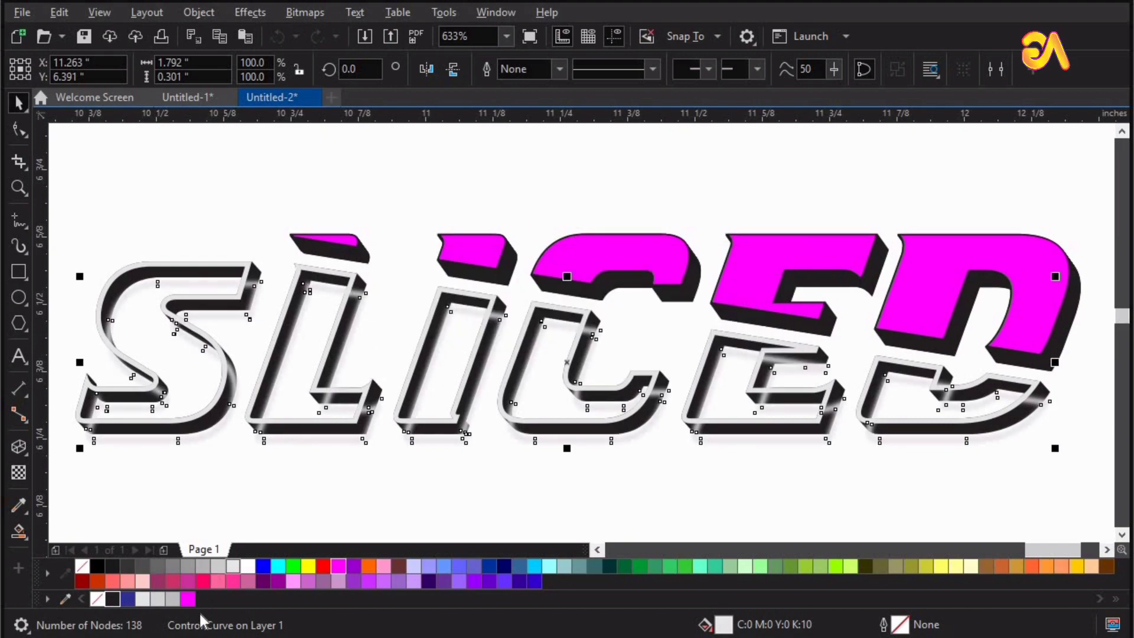
# Fill the blurred border copy with black and give it a uniform transparency of 55.
pyautogui.click(112, 599)
pyautogui.click(18, 473)
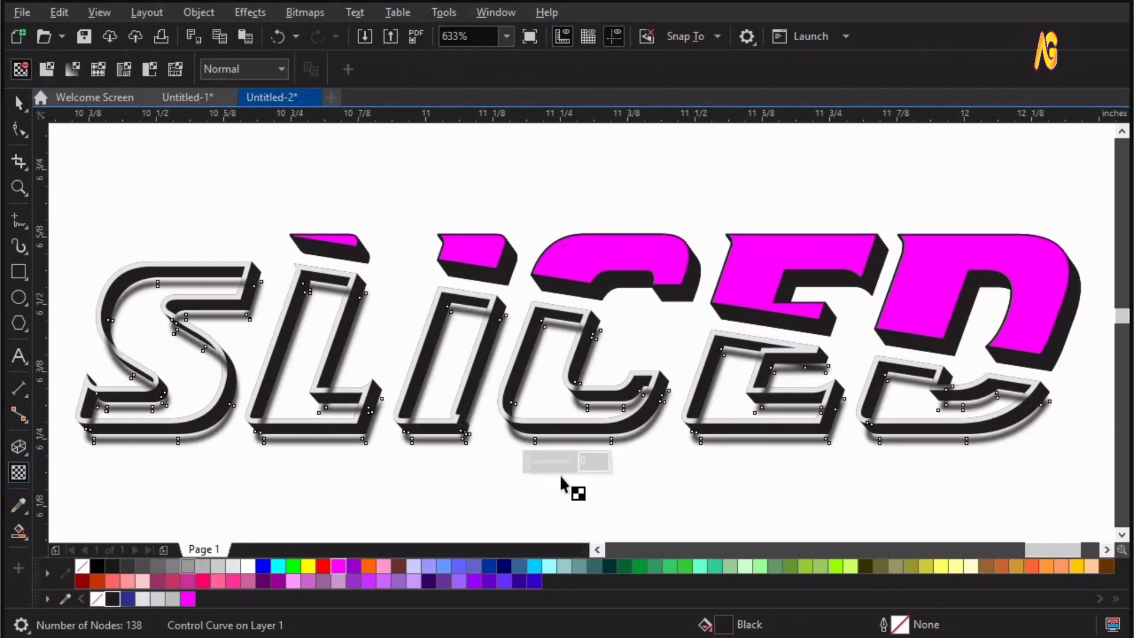
pyautogui.moveTo(532, 463); pyautogui.dragTo(553, 471)
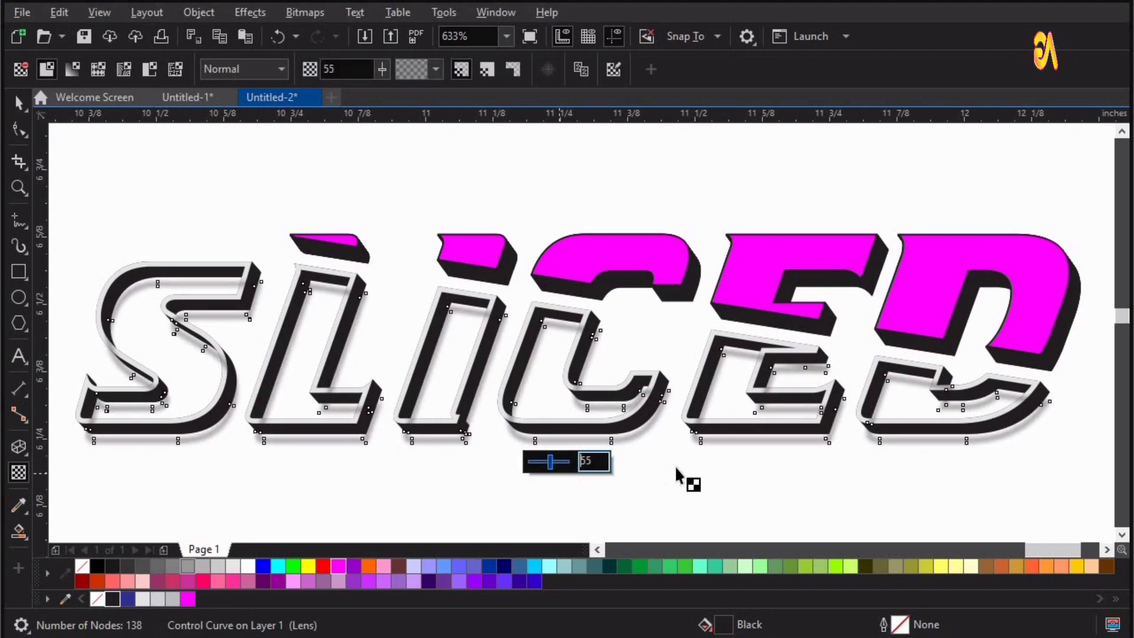
pyautogui.press('space')
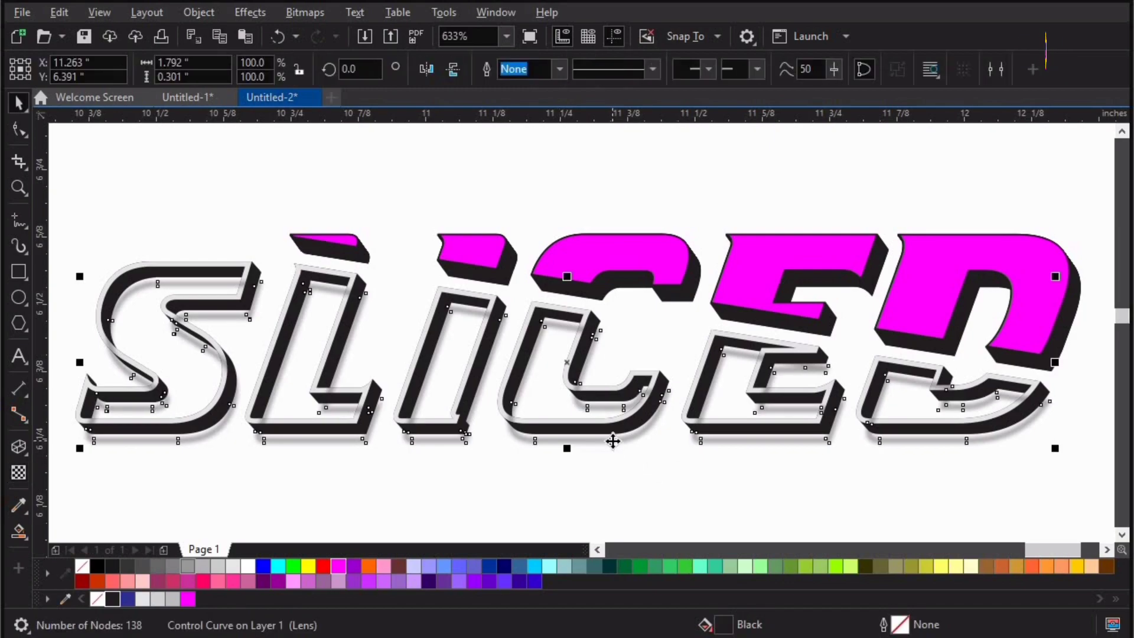
# Move the transparent shadow of the lower letters back one in the stacking order.
pyautogui.click(612, 441)
pyautogui.rightClick(613, 440)
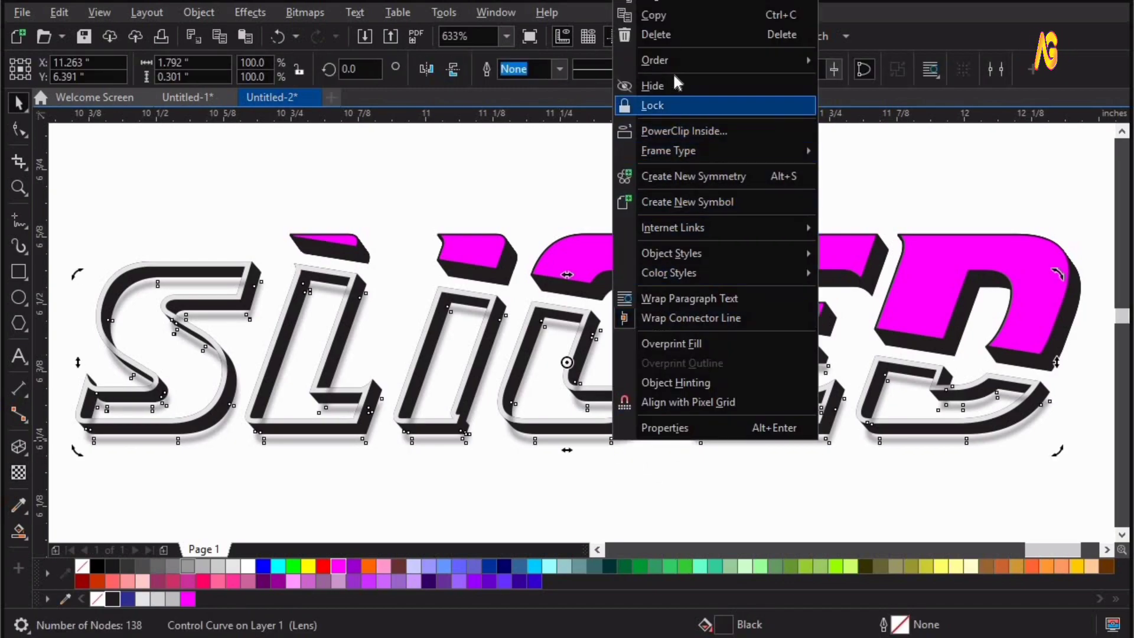
pyautogui.moveTo(669, 61)
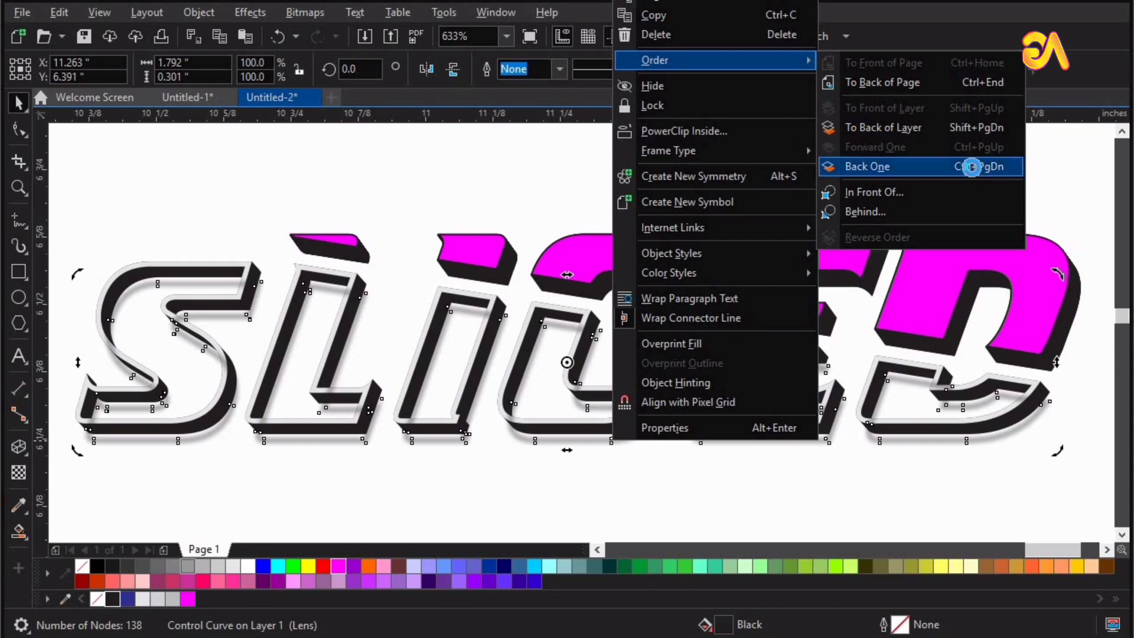
pyautogui.click(975, 166)
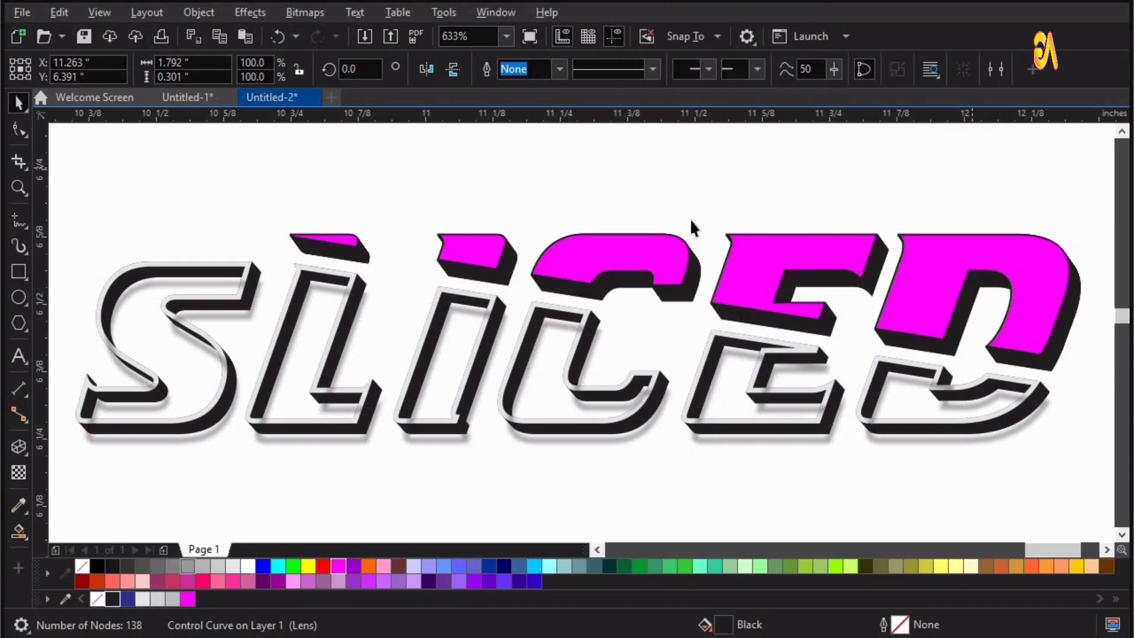
# Shift the lower letters' shadow slightly right and down, and send it to the back of the layer.
pyautogui.click(731, 441)
pyautogui.press('Right')
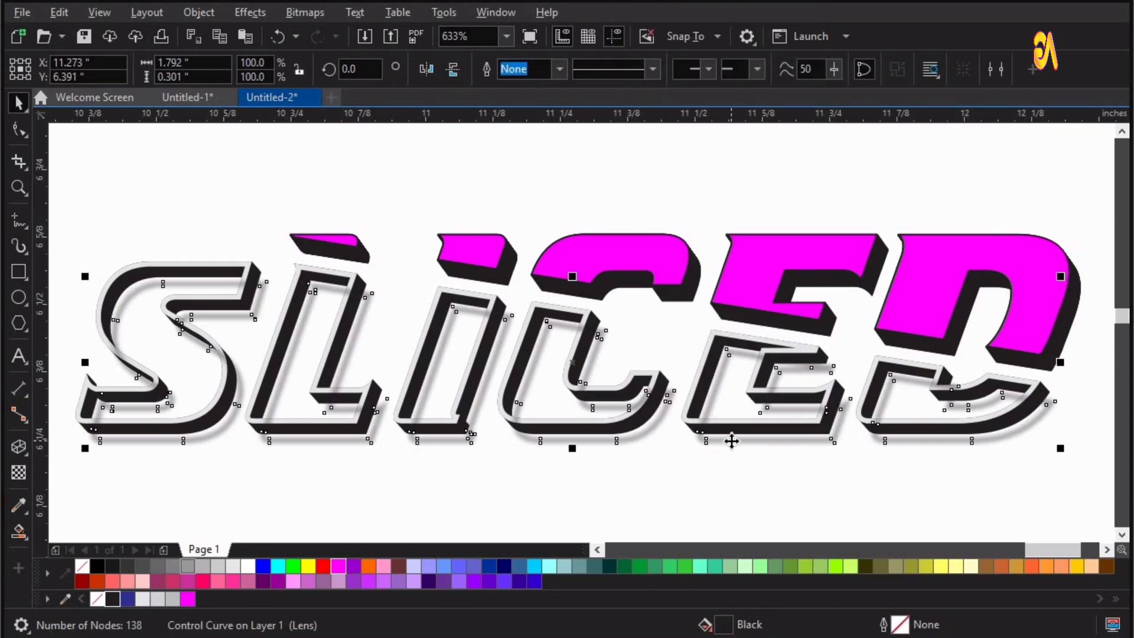
pyautogui.press('Down')
pyautogui.press('Up')
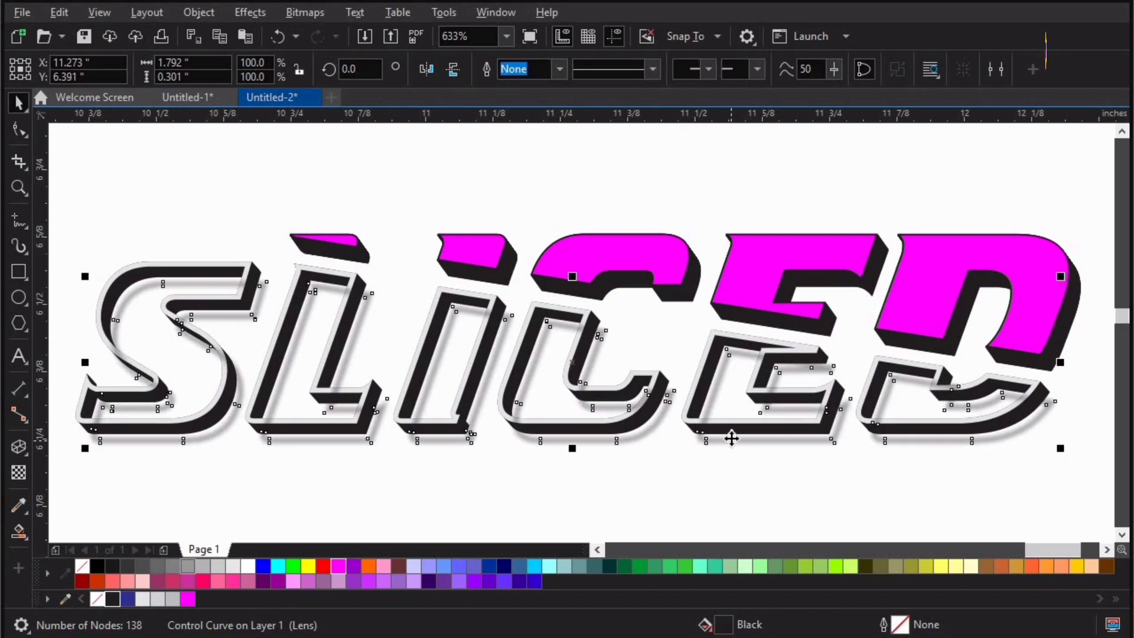
pyautogui.hotkey('shift', 'pagedown')
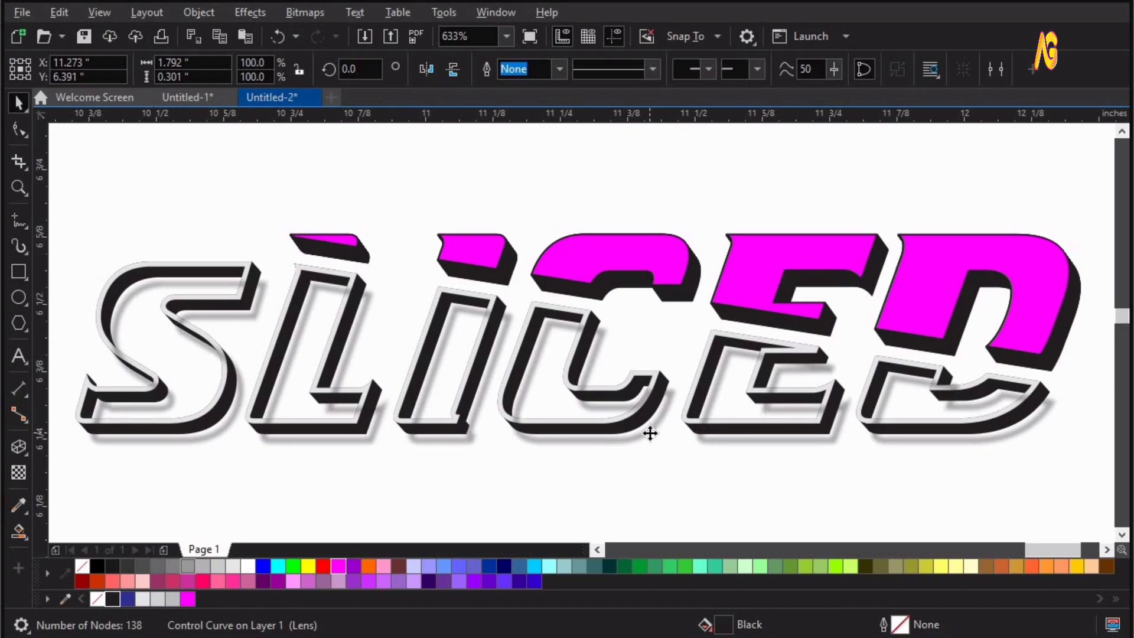
pyautogui.moveTo(651, 433); pyautogui.dragTo(651, 437)
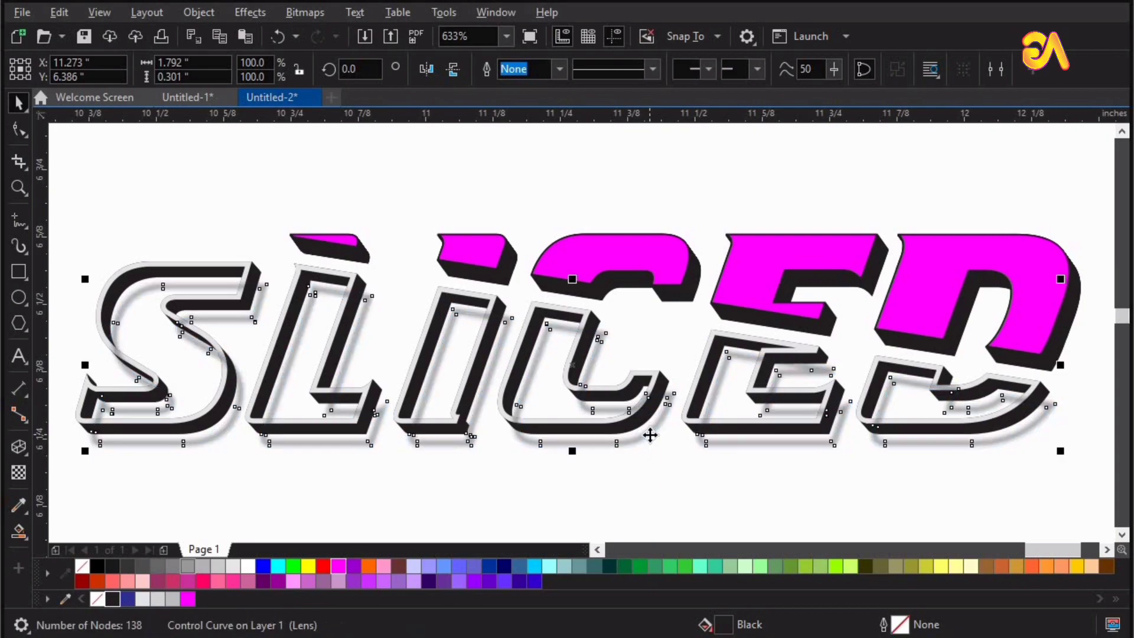
# Place a duplicate of the upper letters' blend group in the empty area below the word.
pyautogui.scroll(-1, 301, 236)
pyautogui.press('F2')
pyautogui.moveTo(213, 188); pyautogui.dragTo(1120, 434)
pyautogui.click(673, 258)
pyautogui.scroll(-2, 674, 258)
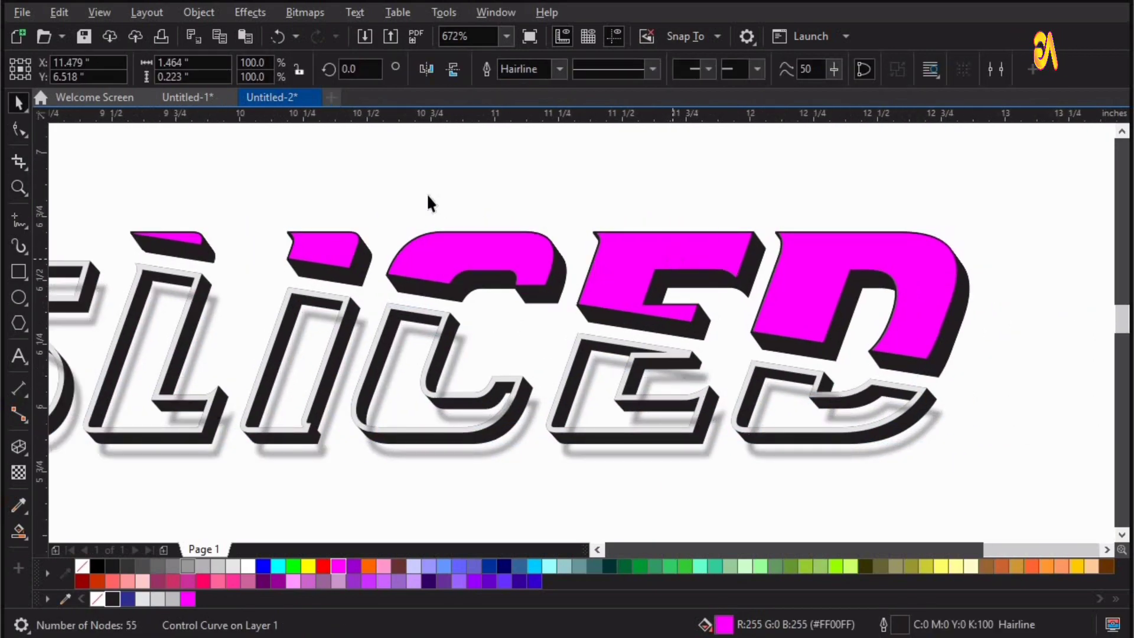
pyautogui.moveTo(777, 305); pyautogui.dragTo(816, 310)
pyautogui.moveTo(744, 262); pyautogui.dragTo(760, 444)
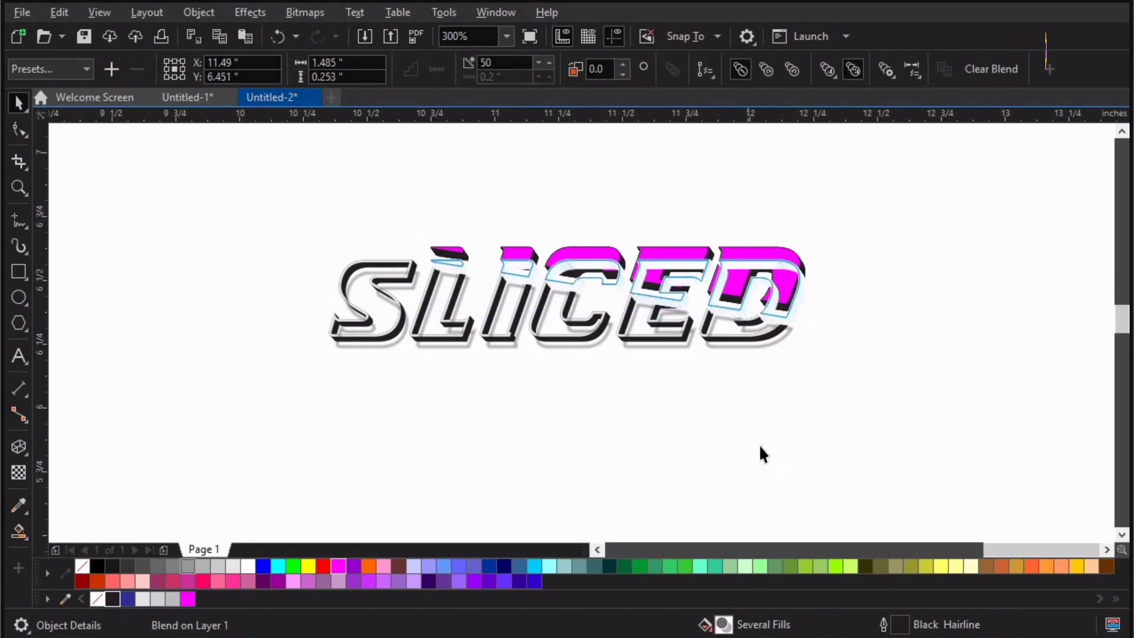
pyautogui.rightClick(759, 444)
# Clear the blend from the duplicated upper letters below the word.
pyautogui.press('F2')
pyautogui.moveTo(831, 486); pyautogui.dragTo(379, 380)
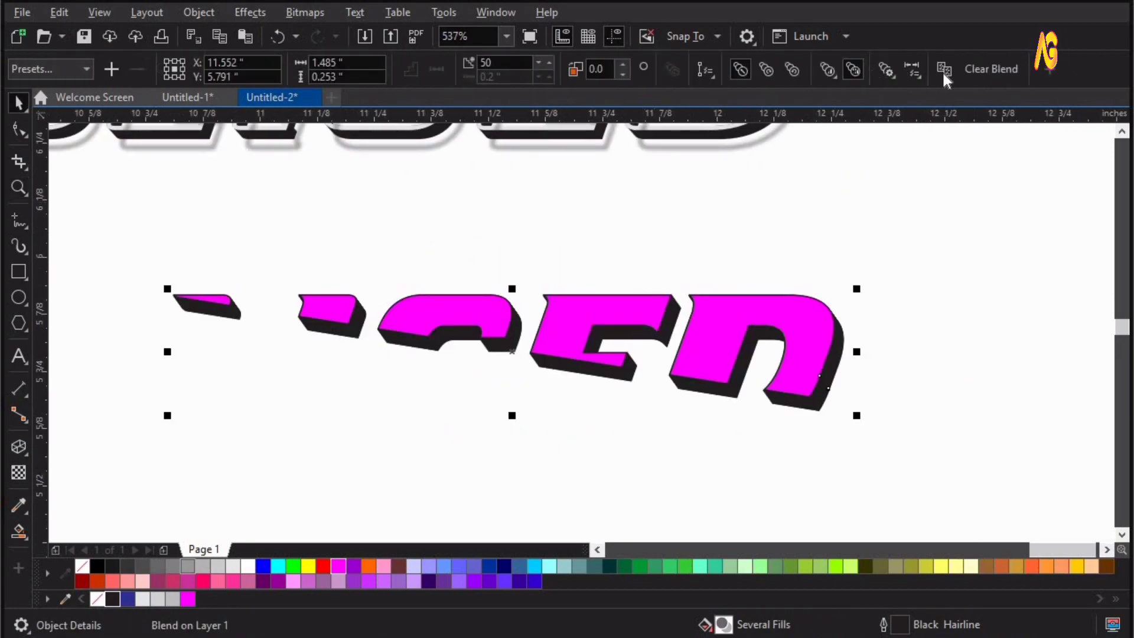
pyautogui.click(959, 70)
pyautogui.moveTo(813, 407); pyautogui.dragTo(888, 437)
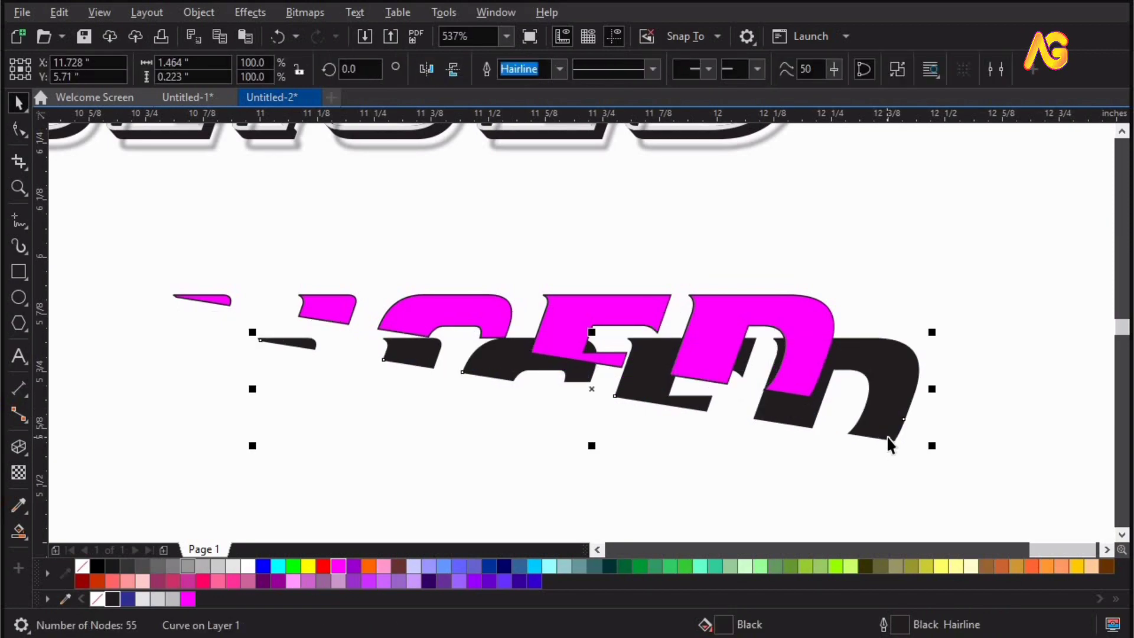
pyautogui.hotkey('ctrl', 'z')
pyautogui.hotkey('ctrl', 'shift', 'z')
pyautogui.hotkey('ctrl', 'z')
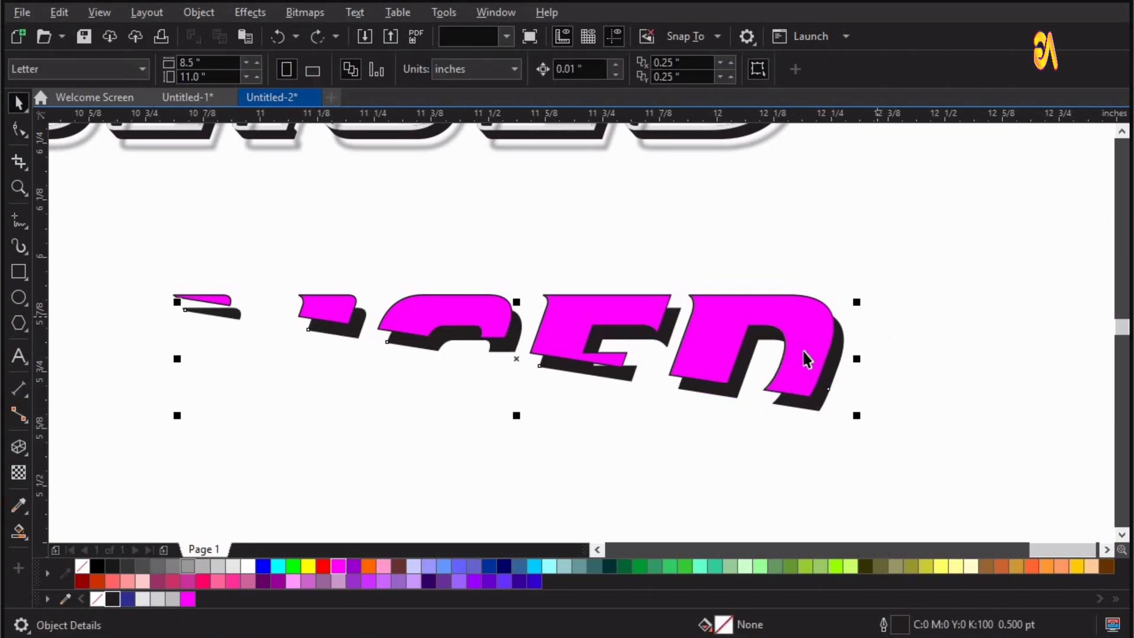
# Delete the magenta curve from the duplicated upper letters and select the remaining black curve.
pyautogui.click(802, 350)
pyautogui.press('Delete')
pyautogui.click(805, 362)
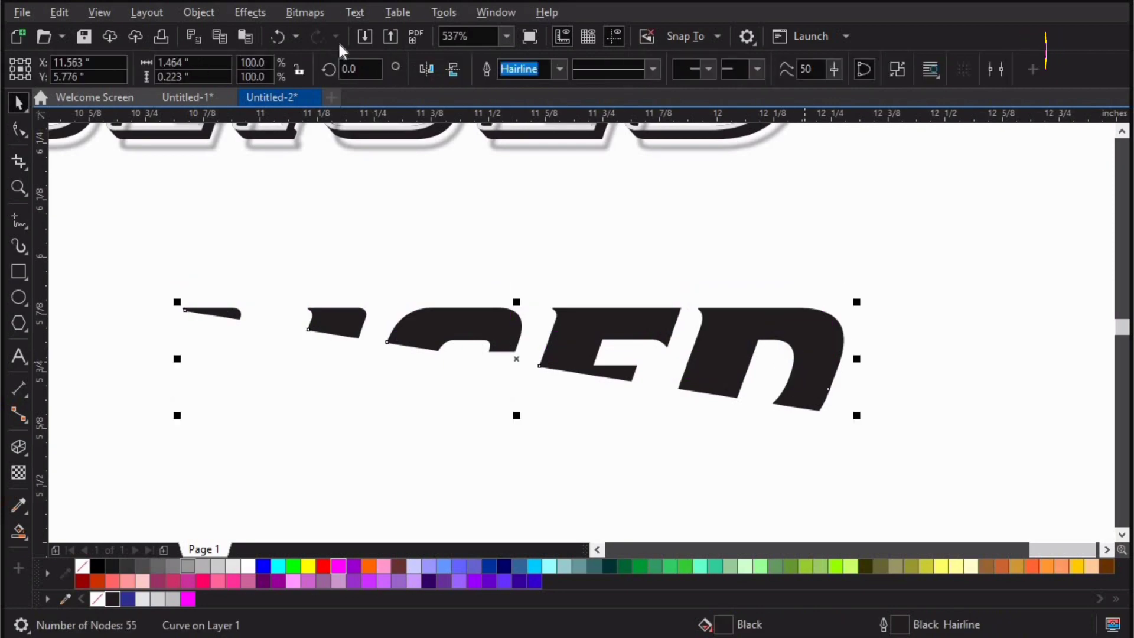
# Try a Gaussian Blur with a 7.5-pixel radius on the black upper-letter curve, and undo it.
pyautogui.click(260, 11)
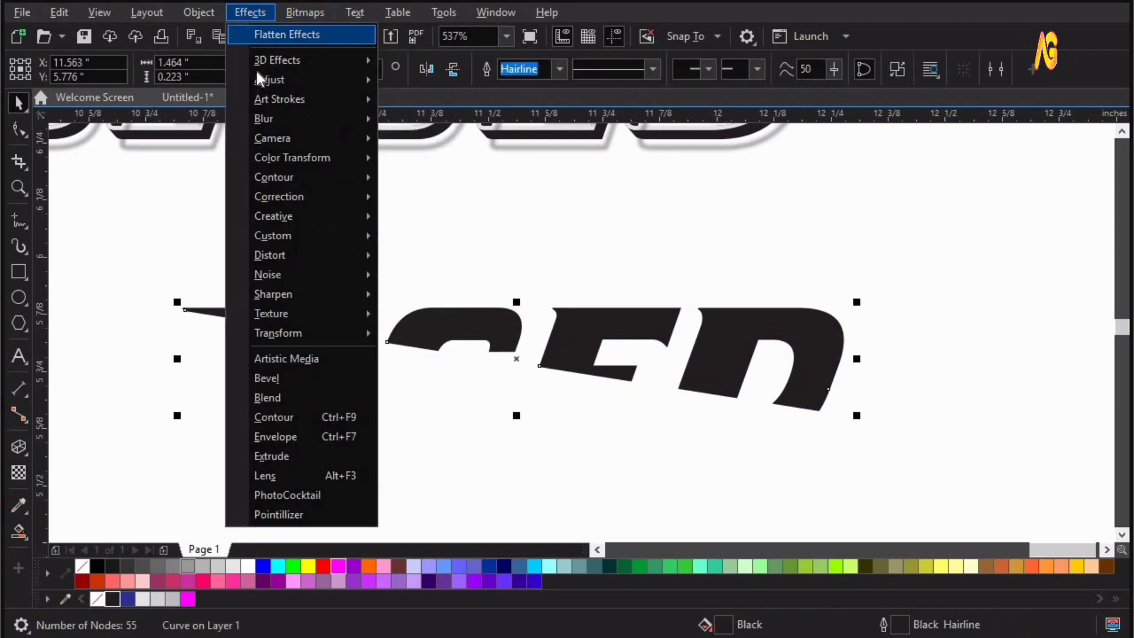
pyautogui.moveTo(260, 118)
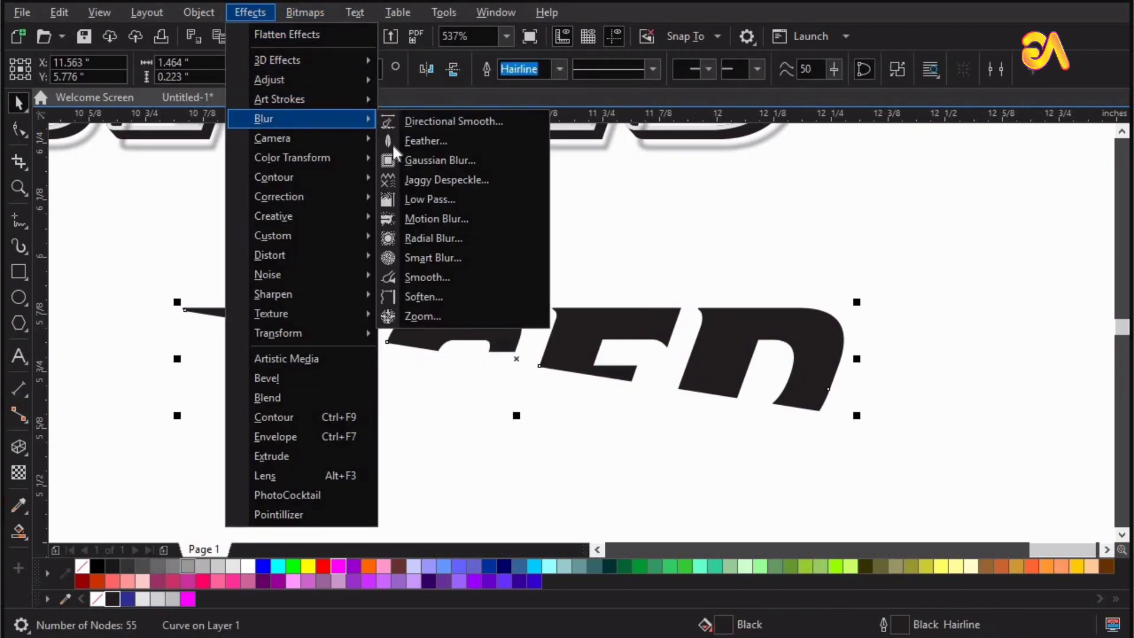
pyautogui.click(459, 167)
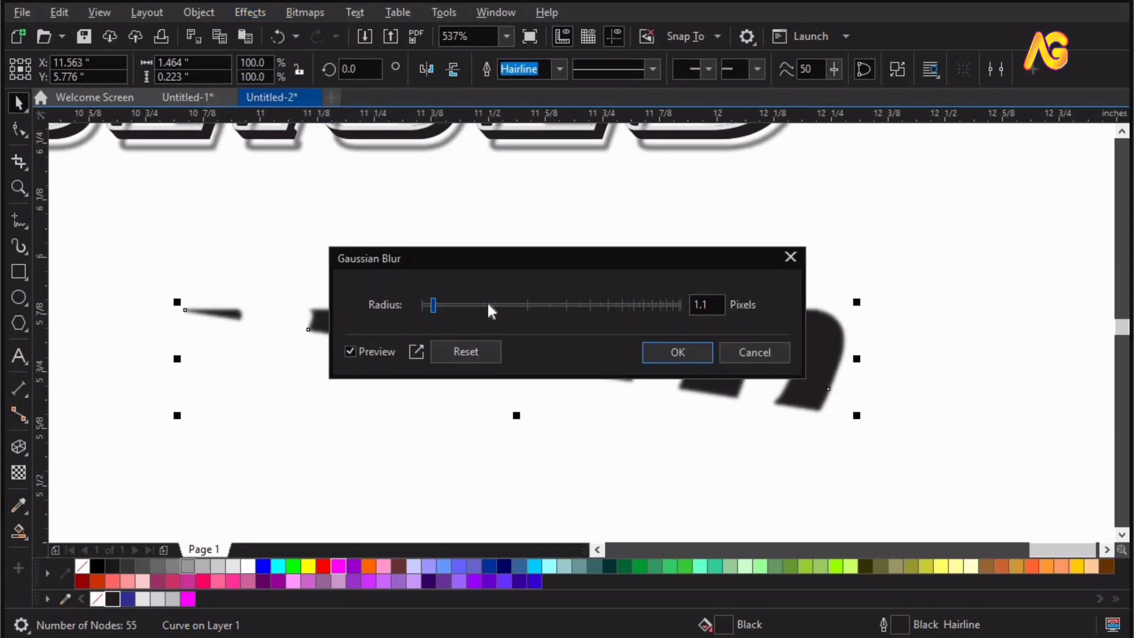
pyautogui.moveTo(488, 305)
pyautogui.mouseDown()
pyautogui.moveTo(526, 304)
pyautogui.moveTo(482, 303)
pyautogui.mouseUp()
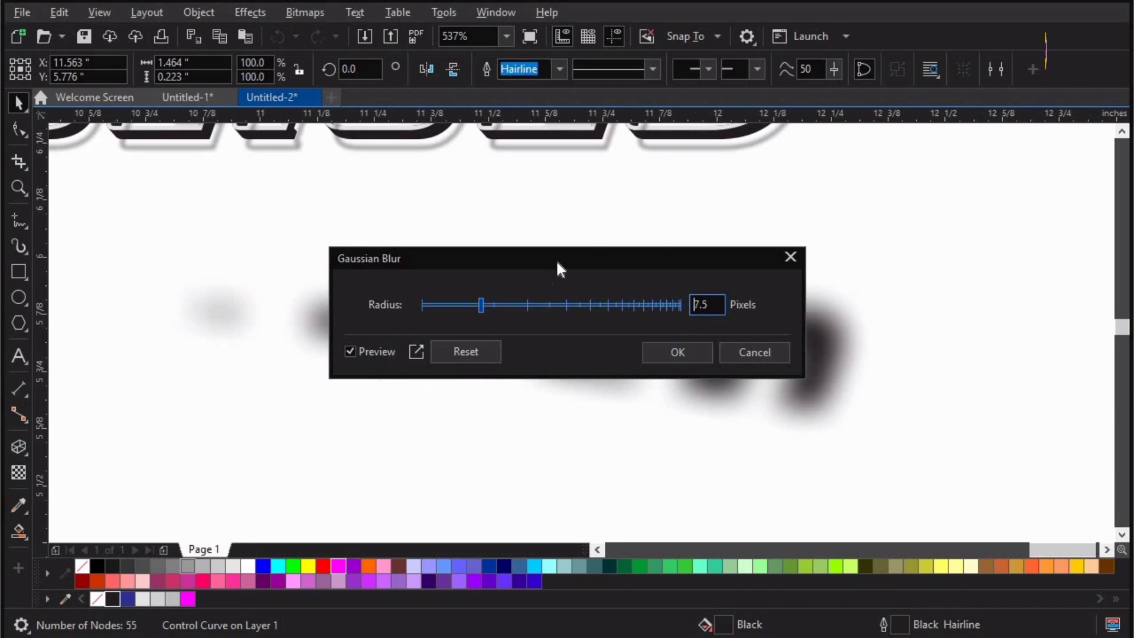
pyautogui.moveTo(559, 260); pyautogui.dragTo(650, 106)
pyautogui.click(765, 196)
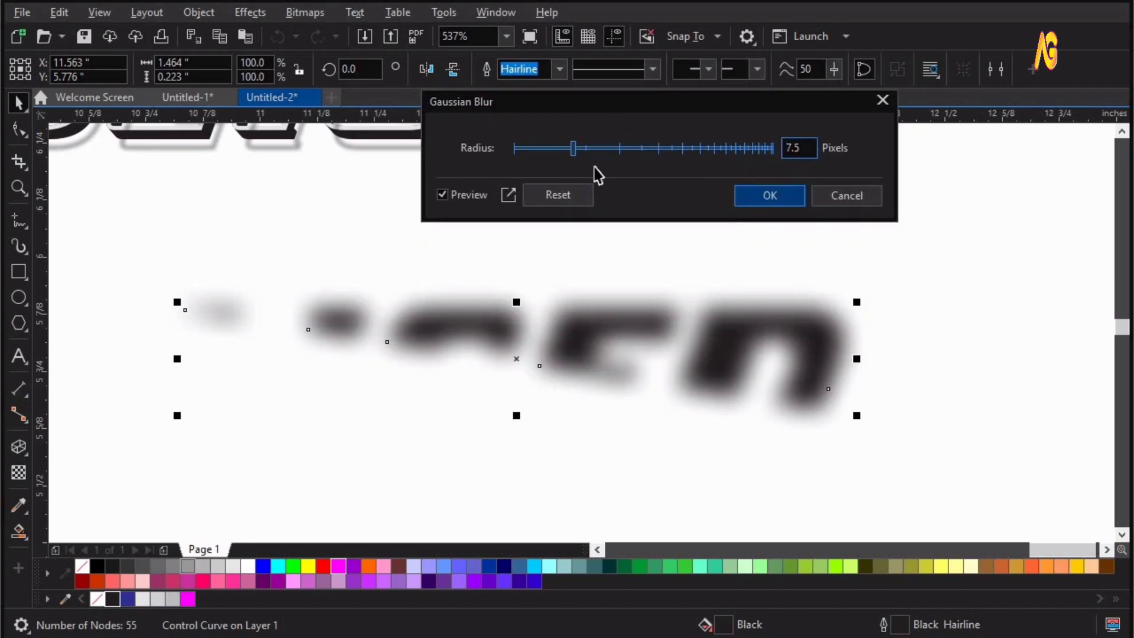
pyautogui.hotkey('ctrl', 'z')
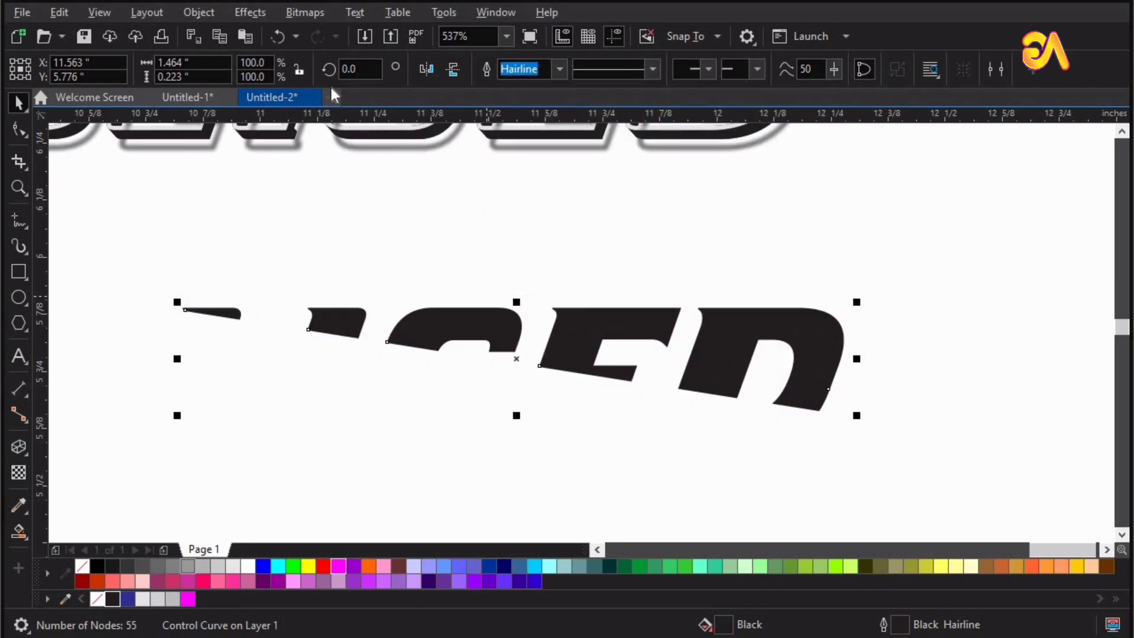
# Apply a Gaussian Blur with a radius of 10.2 pixels to the black upper-letter curve below the word.
pyautogui.click(254, 14)
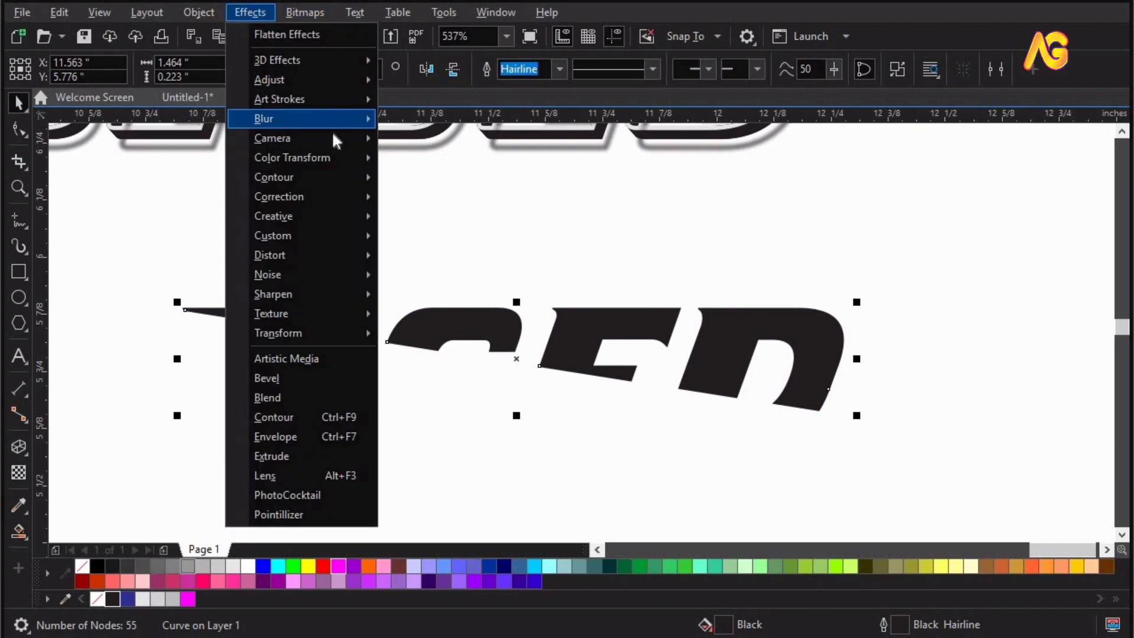
pyautogui.moveTo(333, 122)
pyautogui.click(452, 163)
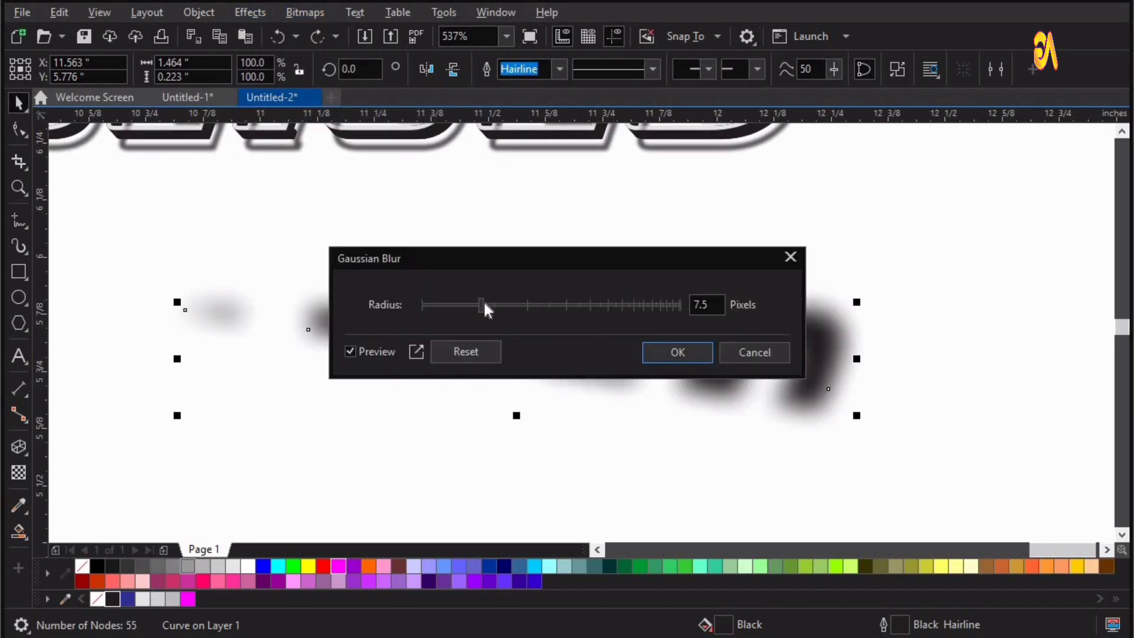
pyautogui.moveTo(484, 300); pyautogui.dragTo(494, 299)
pyautogui.click(671, 352)
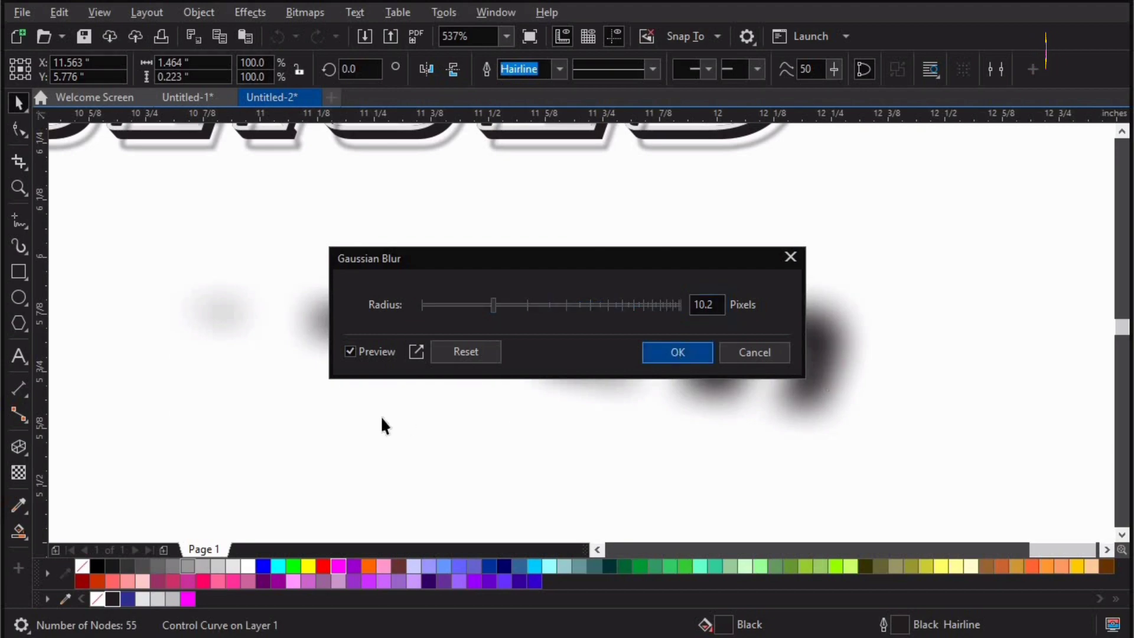
# Give the blurred upper-letter curve a uniform transparency of 34.
pyautogui.click(504, 428)
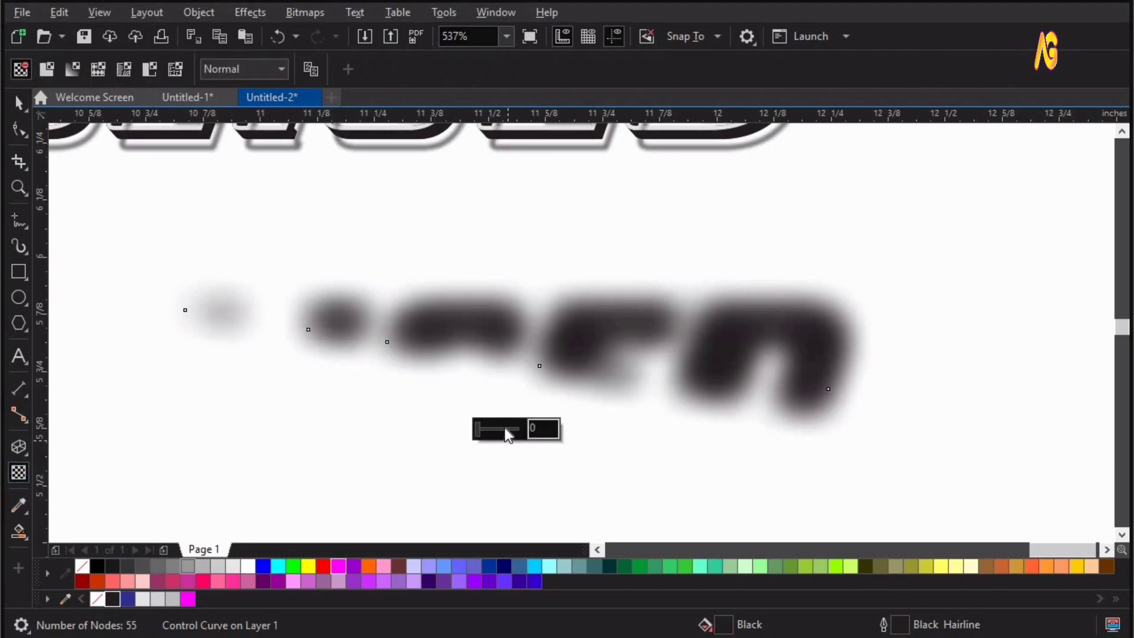
pyautogui.moveTo(486, 428)
pyautogui.mouseDown()
pyautogui.moveTo(505, 428)
pyautogui.moveTo(491, 428)
pyautogui.mouseUp()
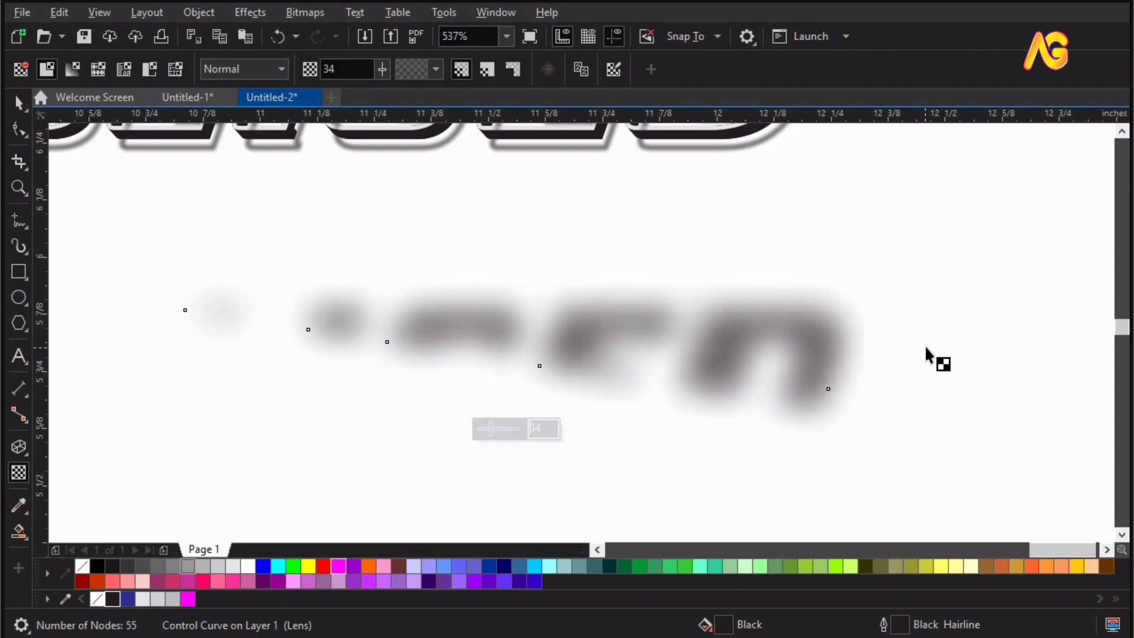
pyautogui.click(927, 349)
pyautogui.press('space')
# Move the blurred shadow up onto the magenta upper letters, offset slightly to their right, and send it to the back of the layer.
pyautogui.click(821, 352)
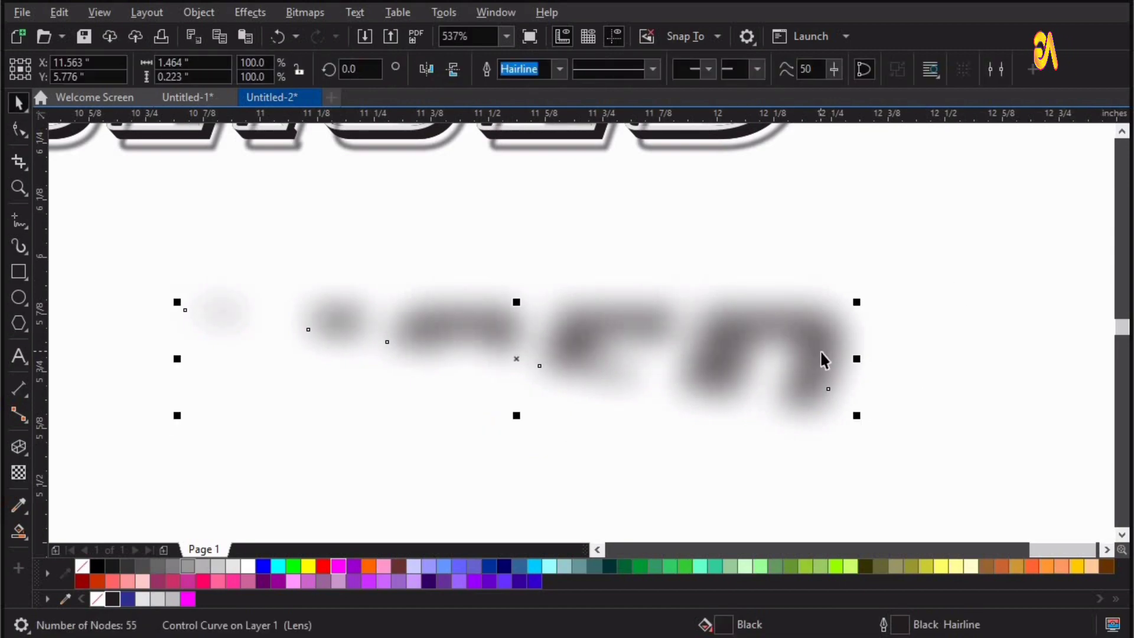
pyautogui.scroll(-1, 821, 352)
pyautogui.moveTo(848, 412); pyautogui.dragTo(829, 174)
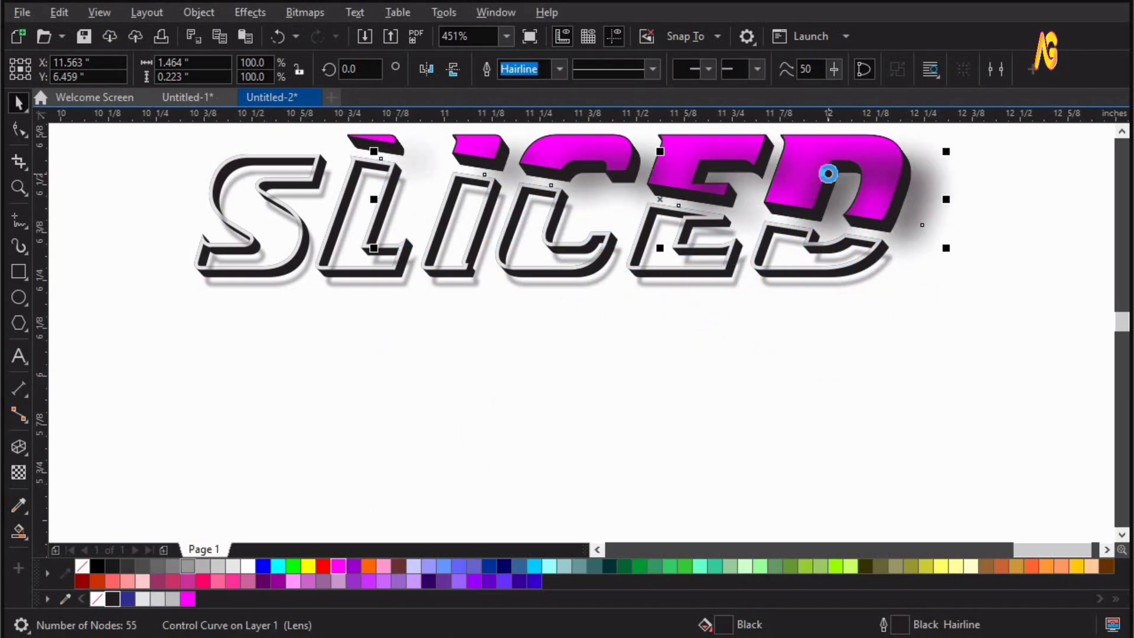
pyautogui.hotkey('shift', 'pagedown')
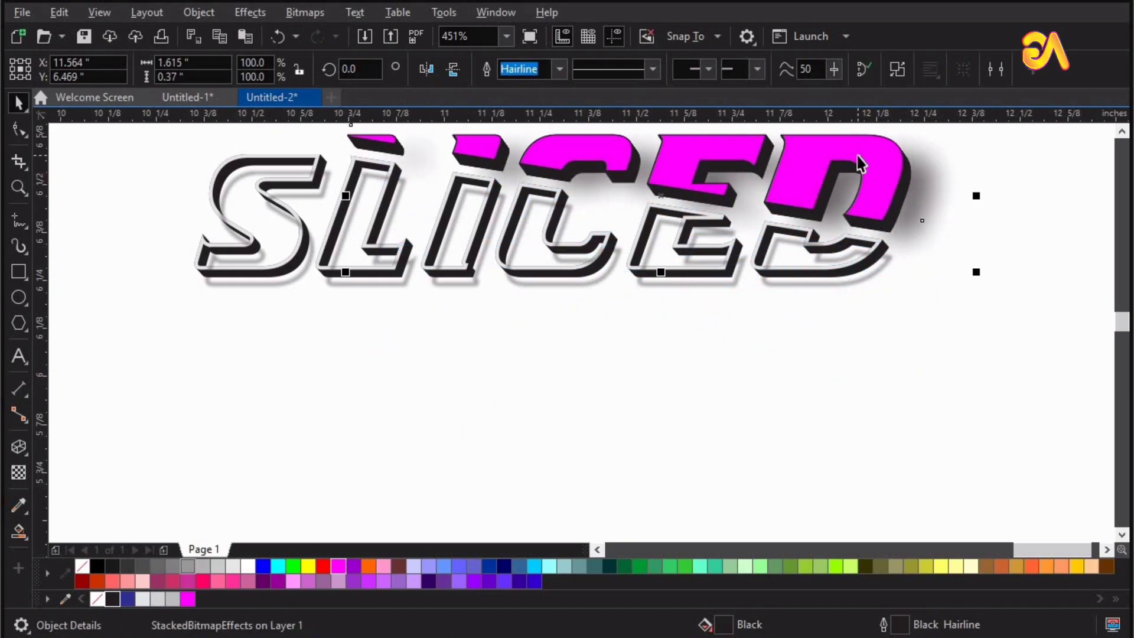
# Nudge the upper letters' shadow slightly left and down to X 11.534 and Y 6.459 inches, and deselect it.
pyautogui.press('Left')
pyautogui.press('Left')
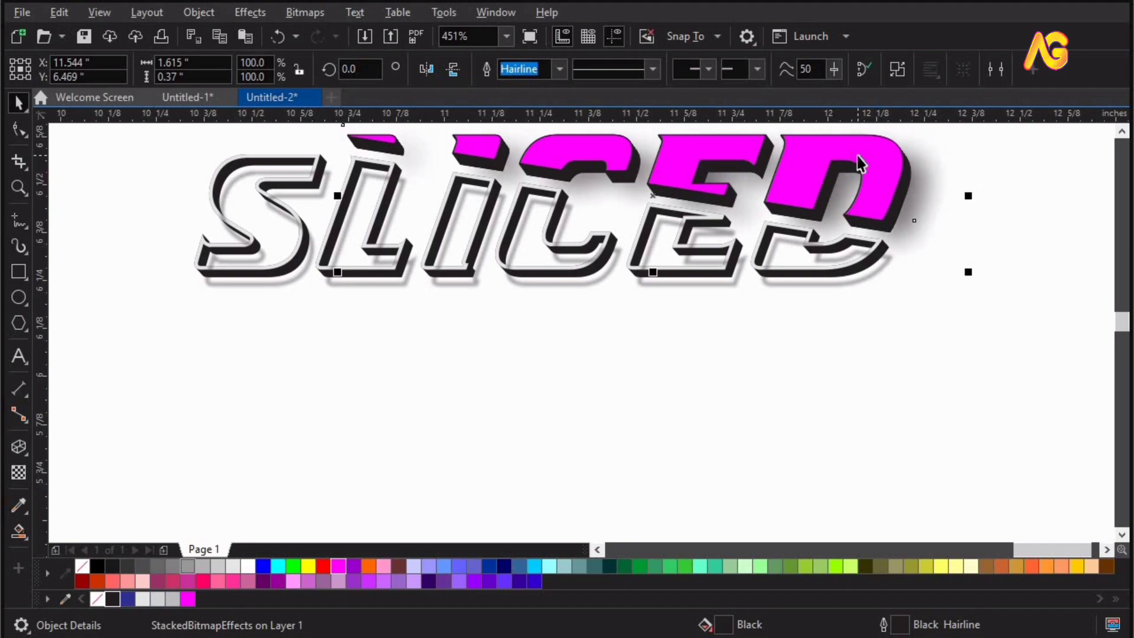
pyautogui.press('Left')
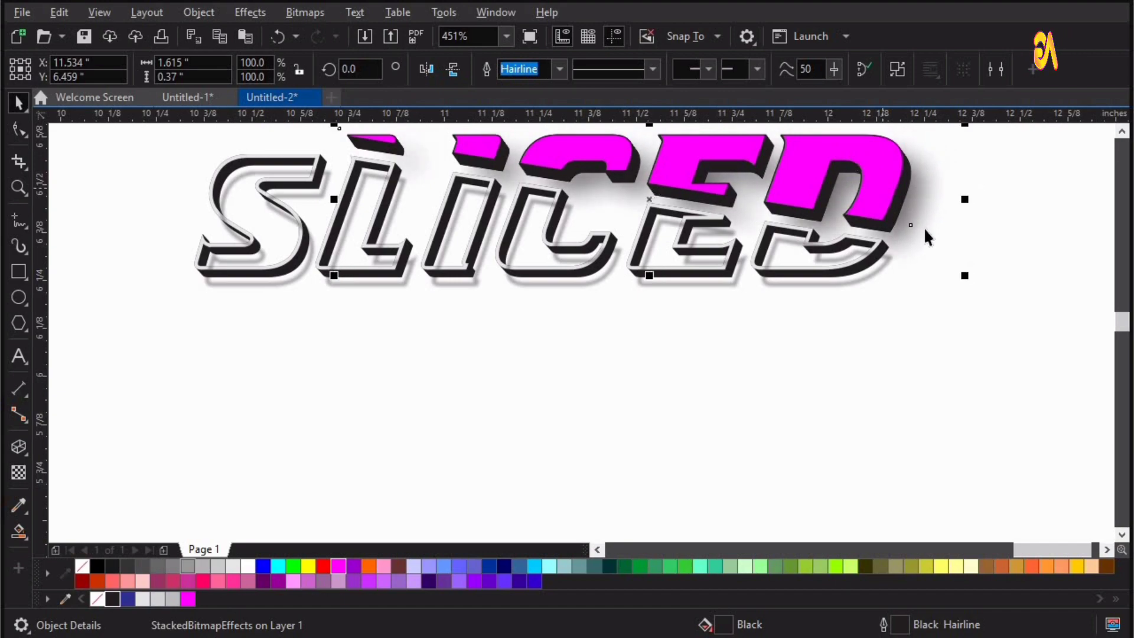
pyautogui.click(988, 207)
pyautogui.scroll(1, 984, 207)
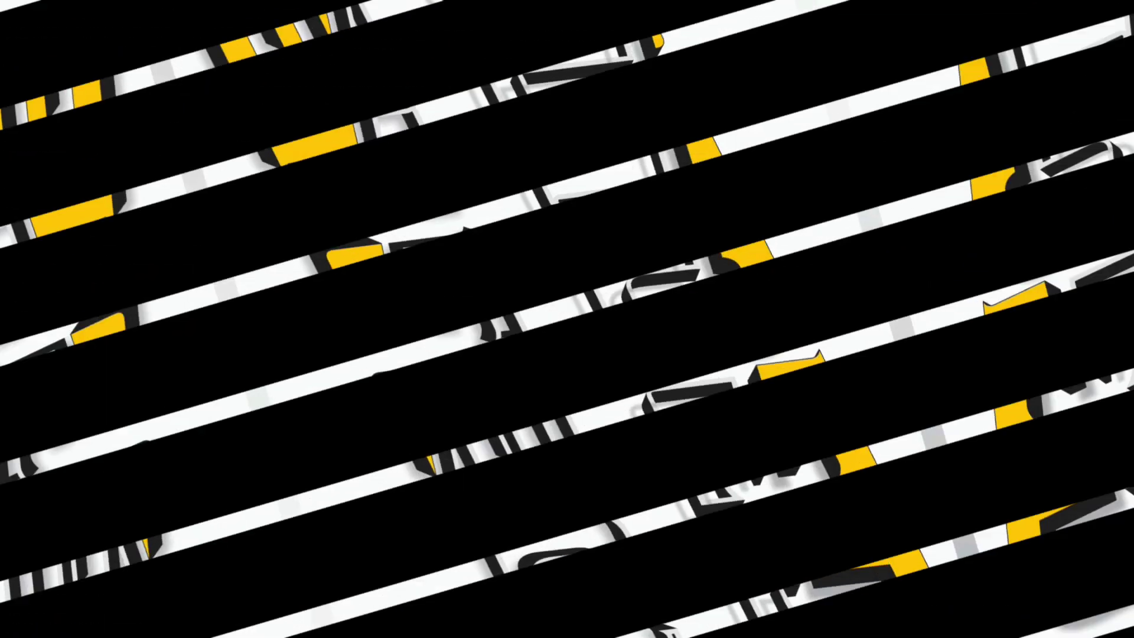